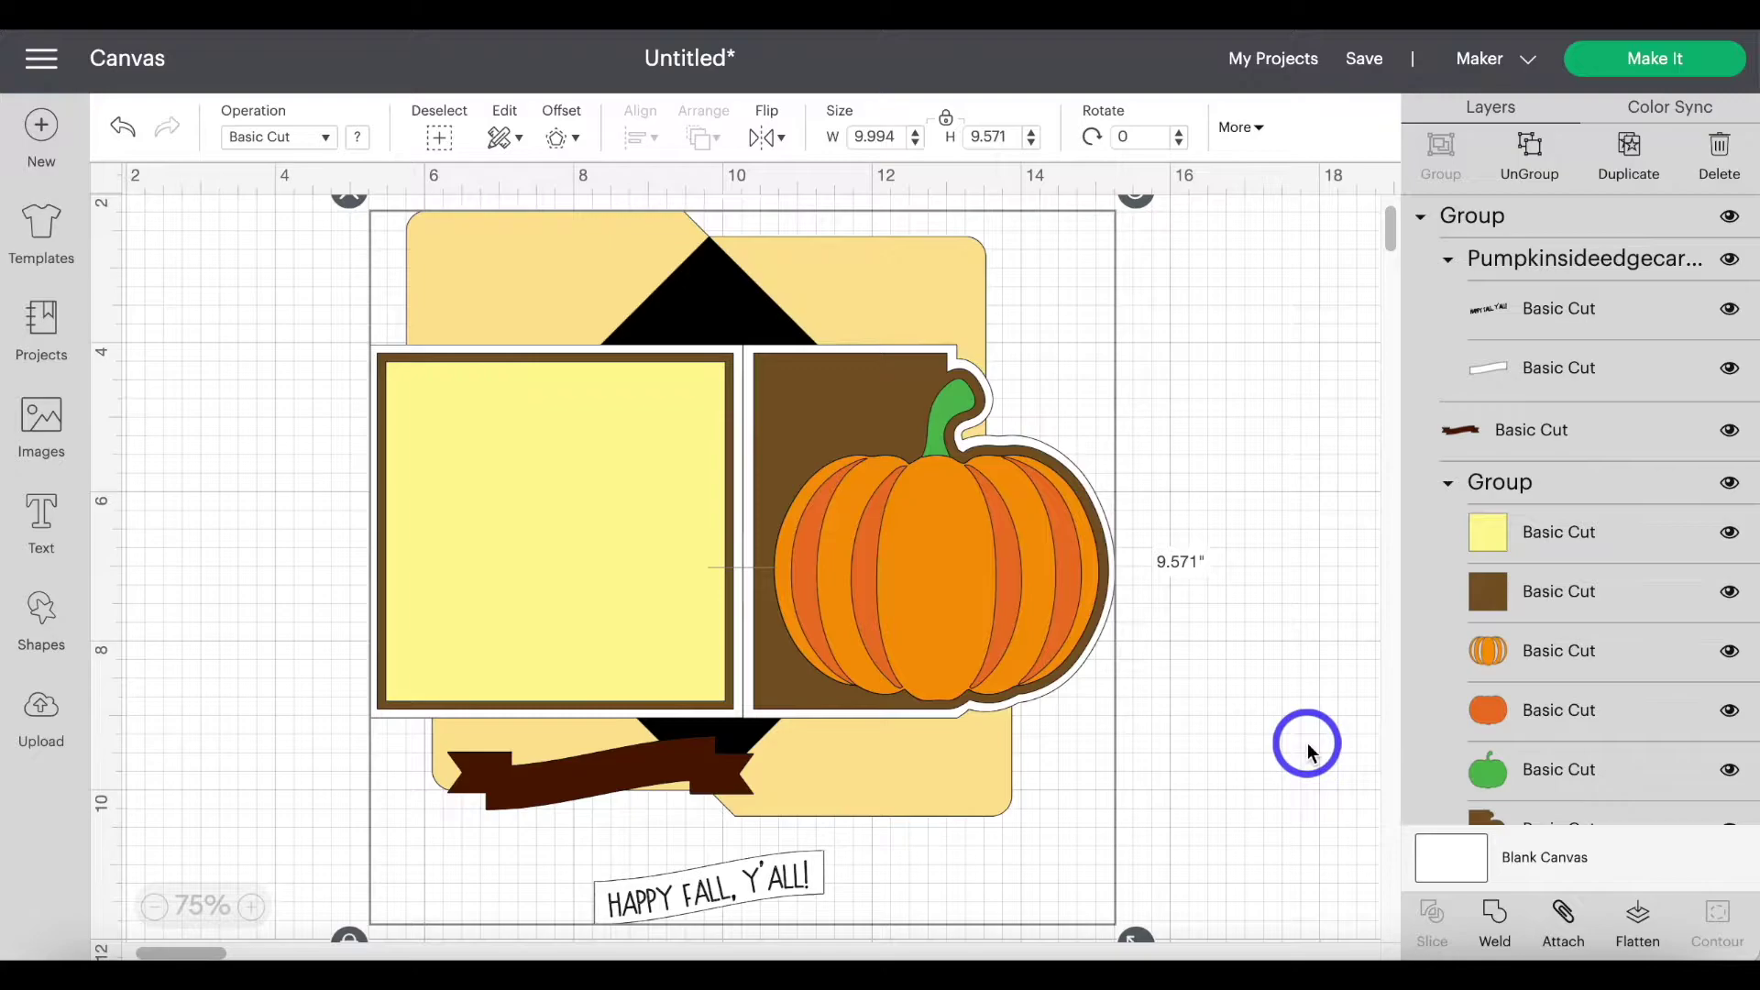
# - Ungroup the design and set the envelope's black diamond fold lines to Score
pyautogui.click(1543, 160)
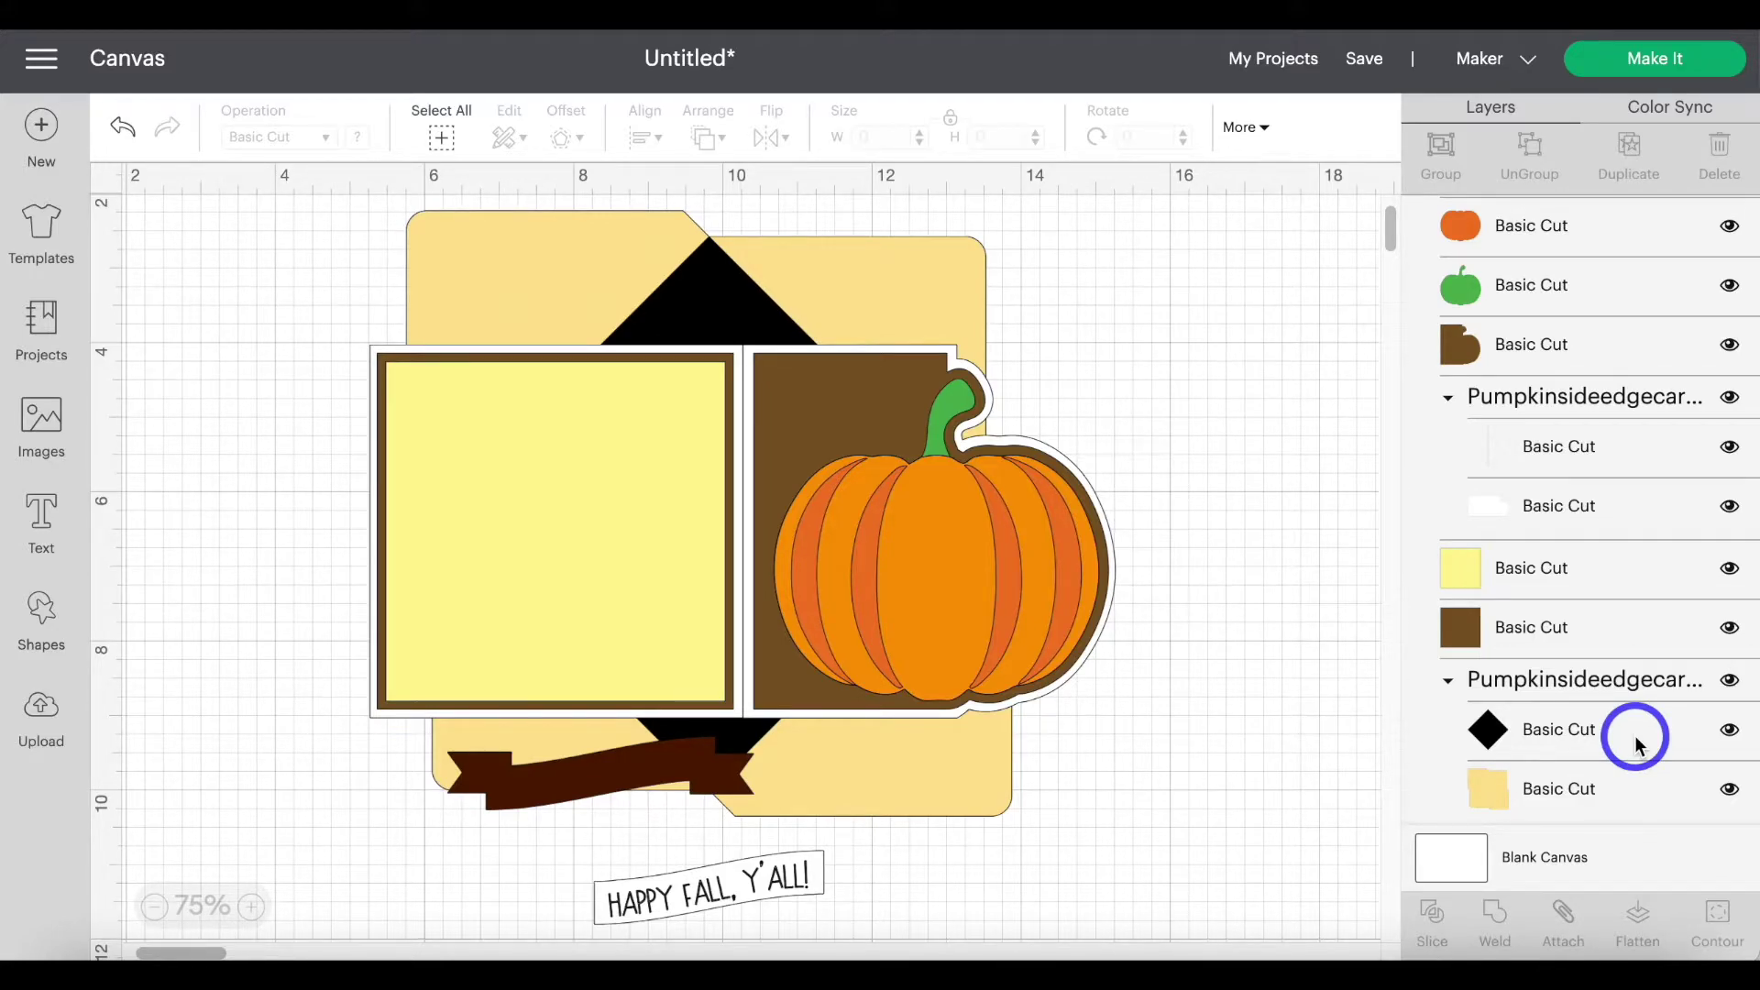
pyautogui.click(1638, 743)
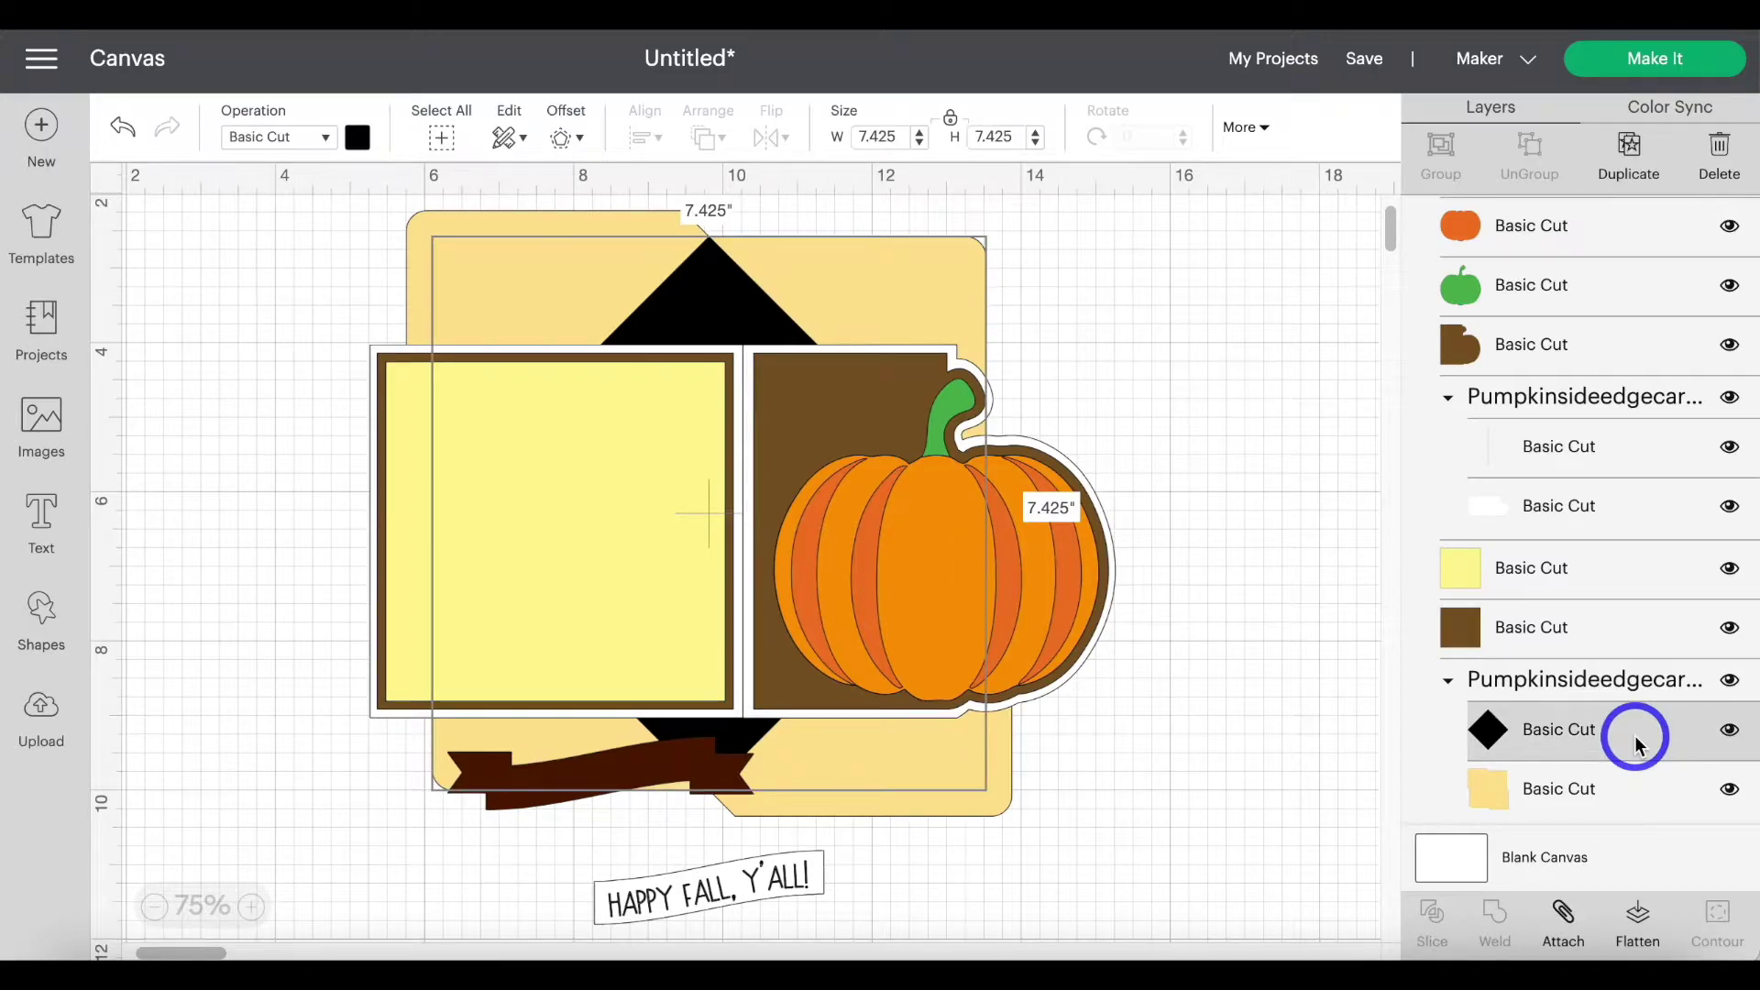
pyautogui.click(1636, 785)
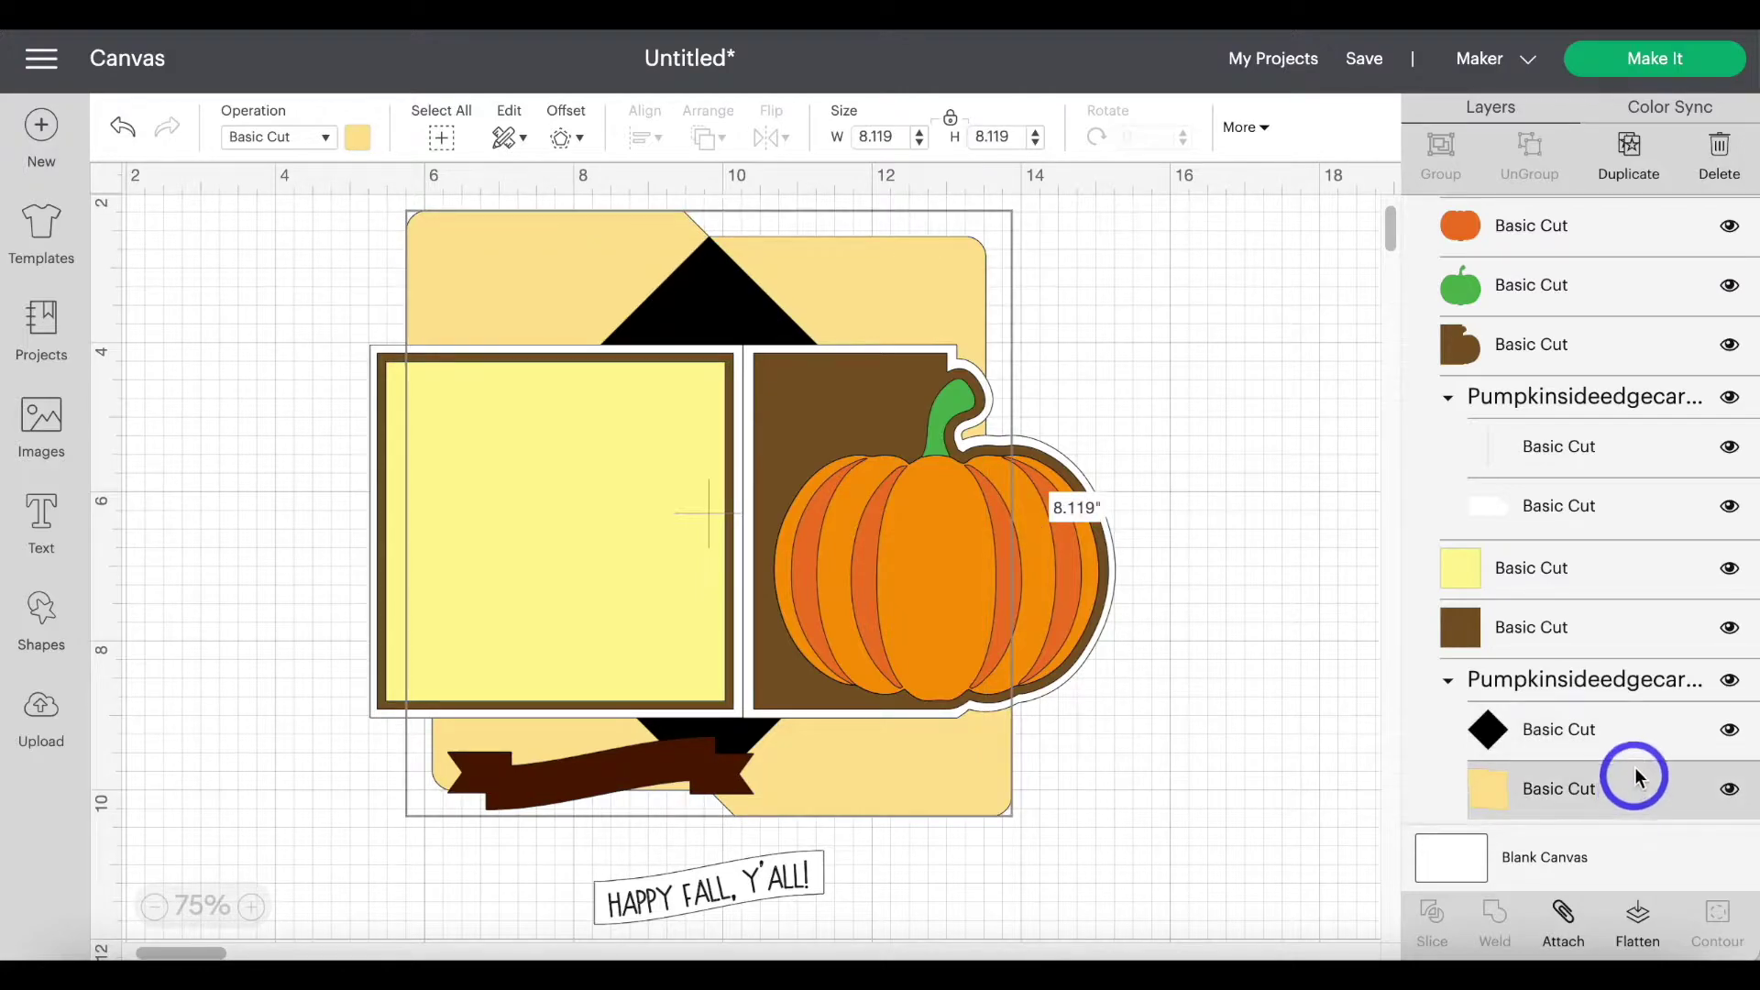
pyautogui.click(1643, 738)
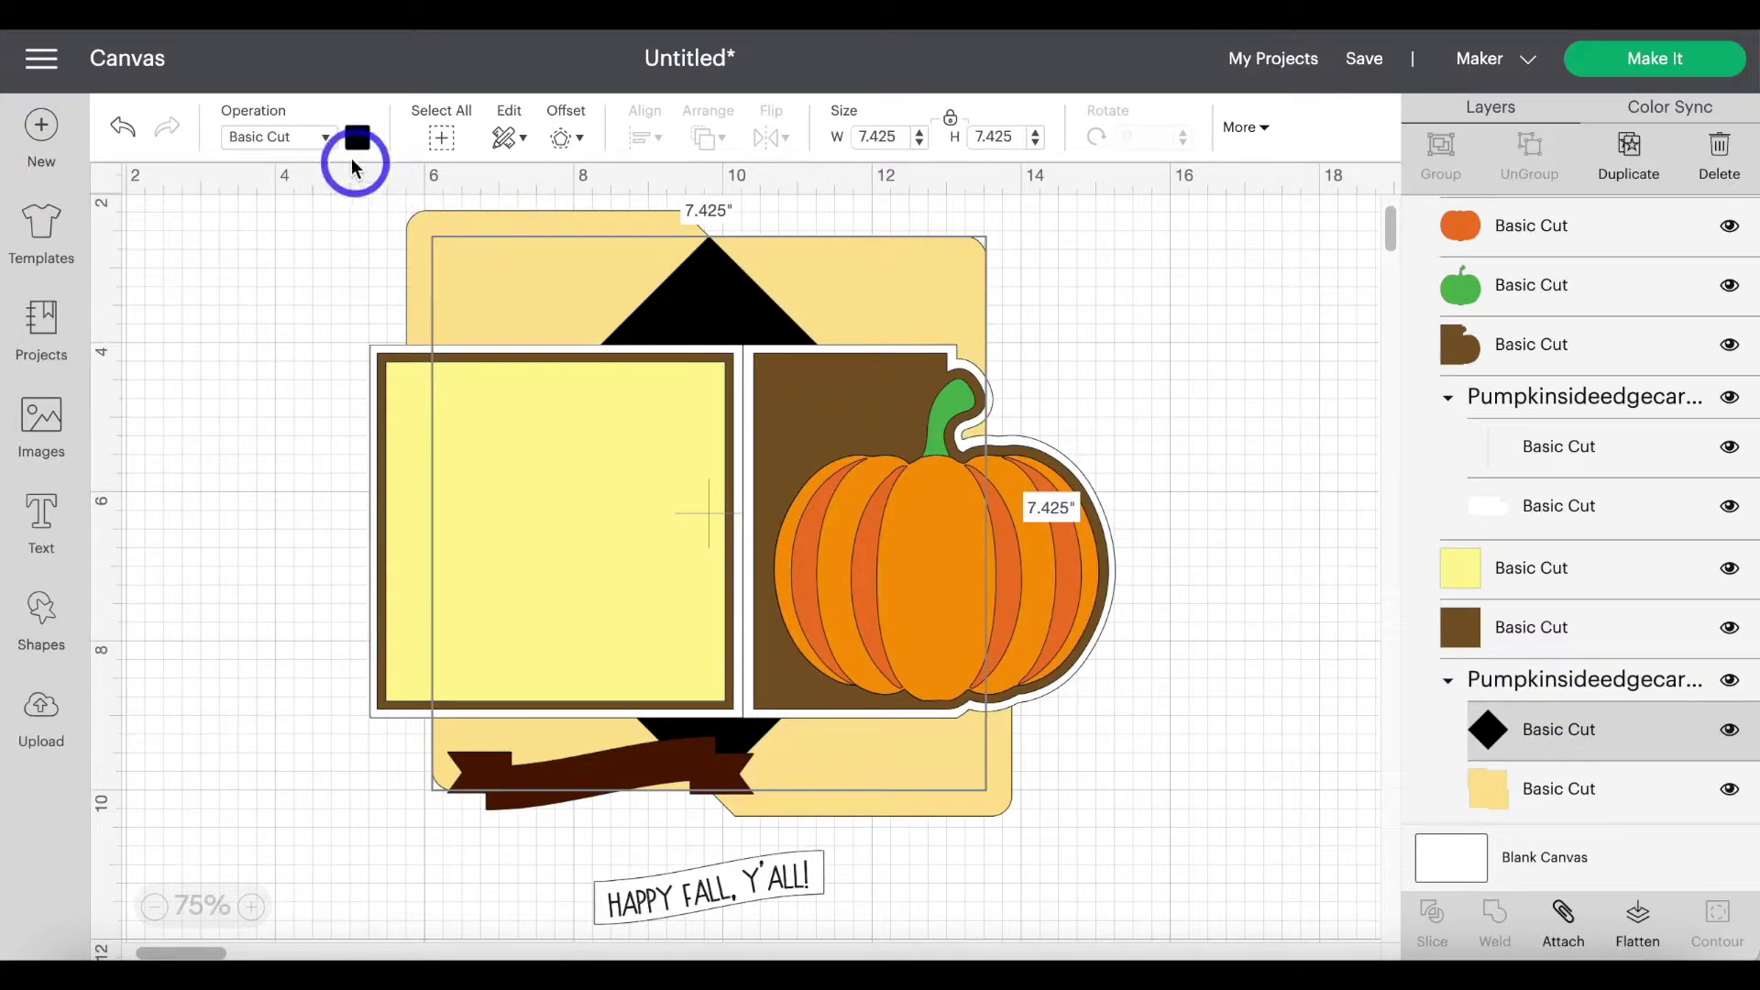
pyautogui.click(329, 140)
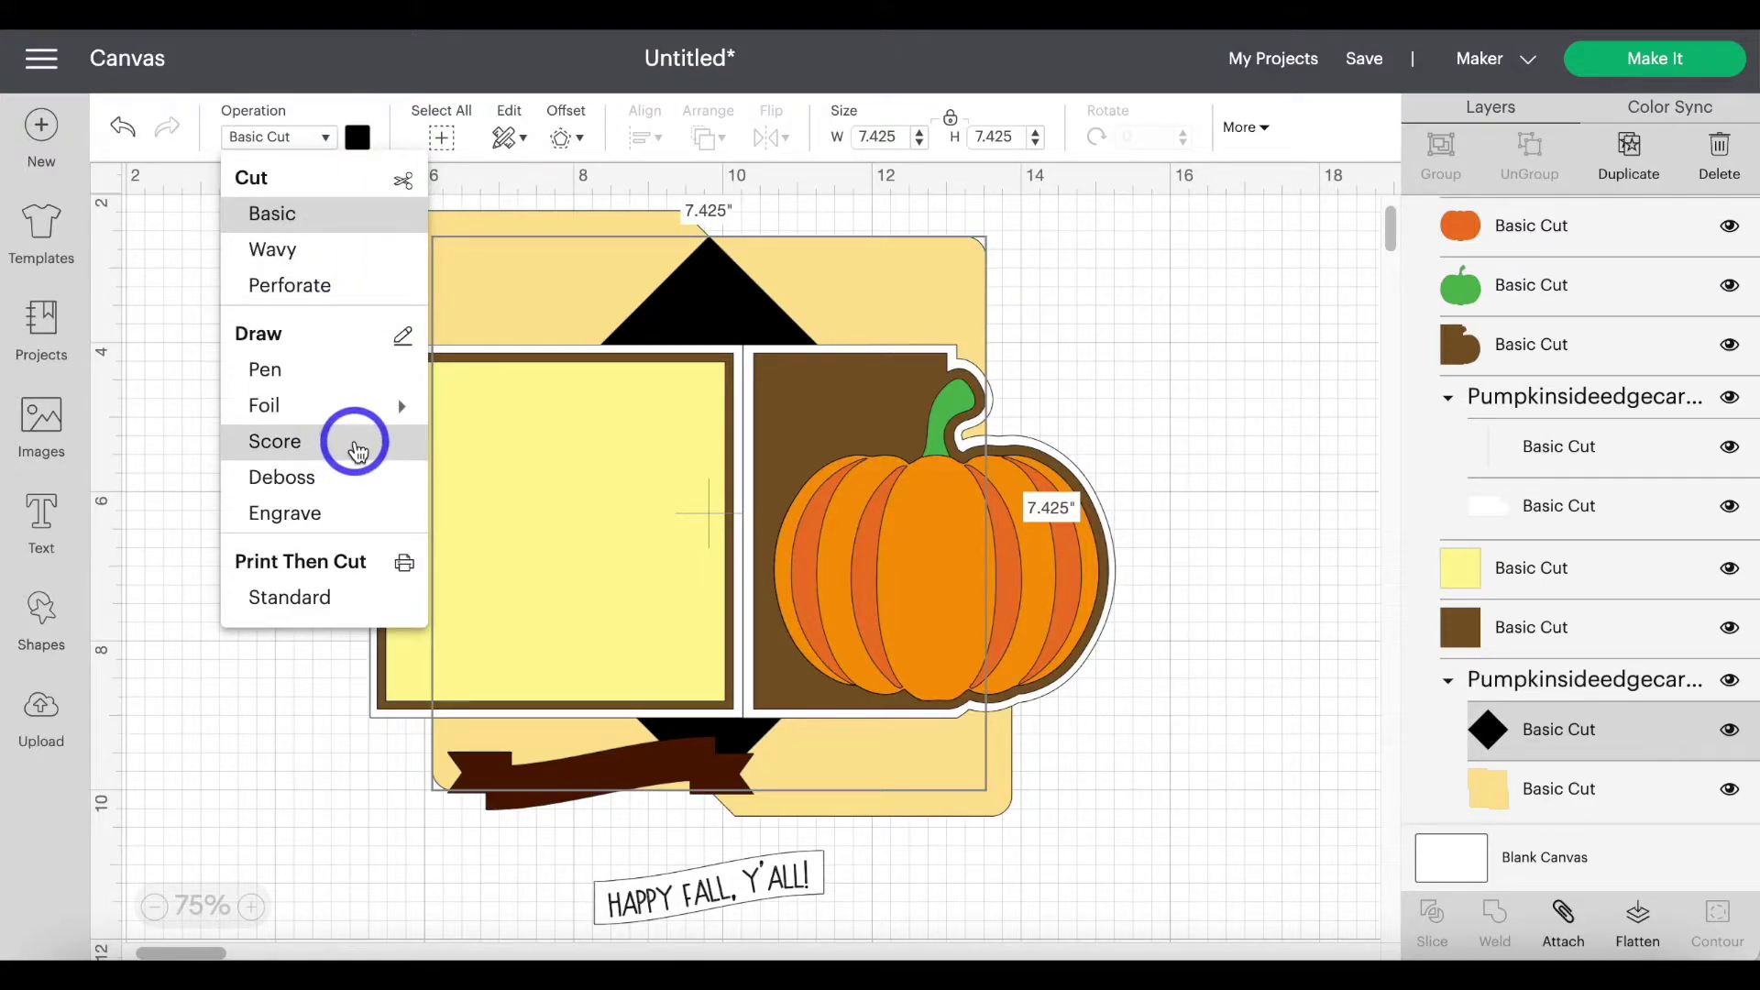
pyautogui.click(355, 449)
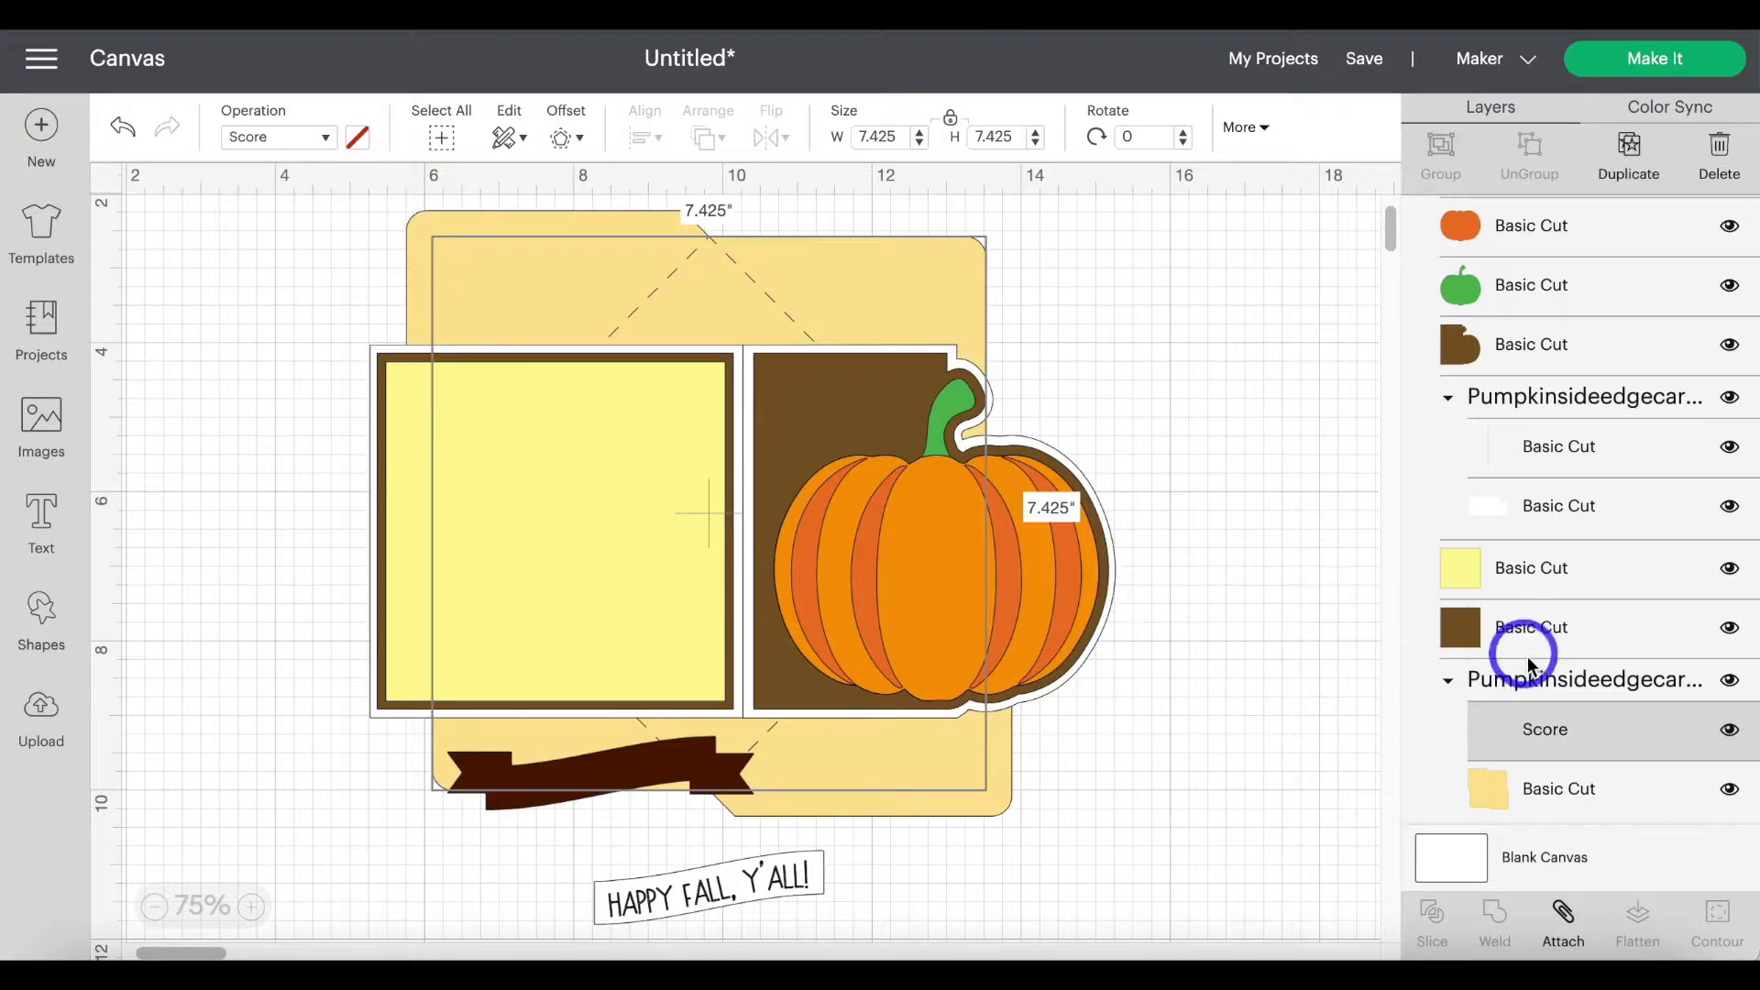
# - Attach the diamond score lines to the envelope and move it right, clear of the pumpkin card
pyautogui.click(1545, 683)
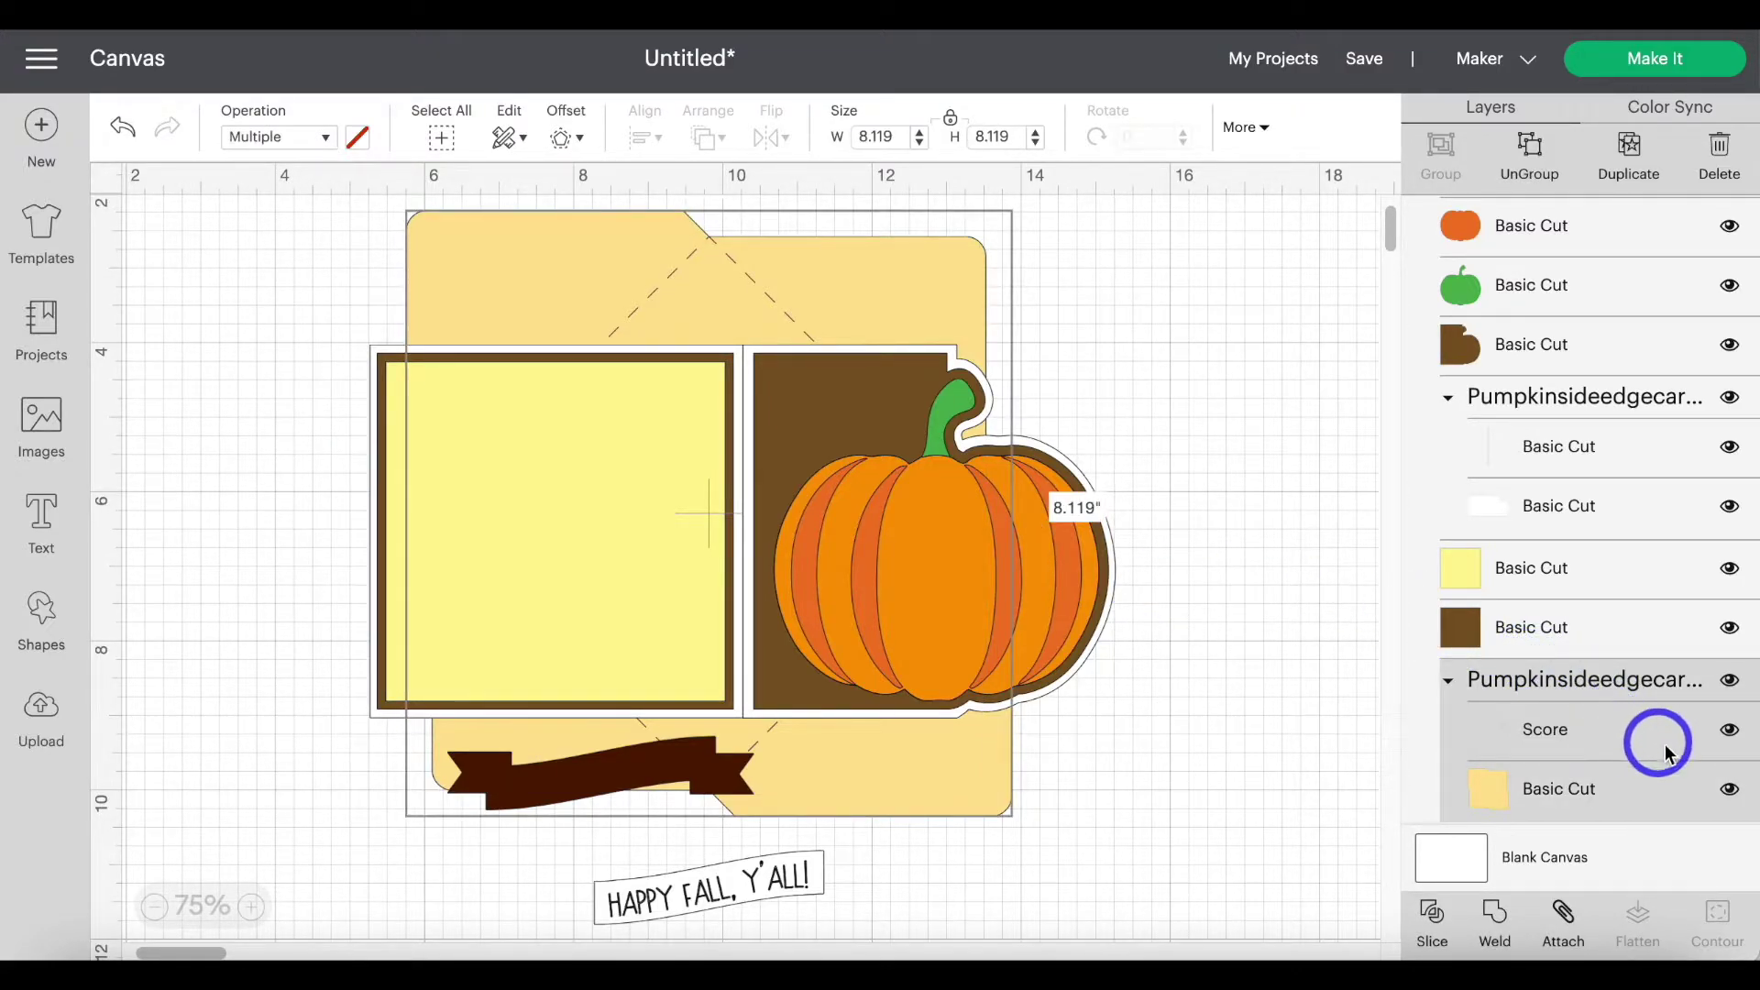
pyautogui.click(1564, 914)
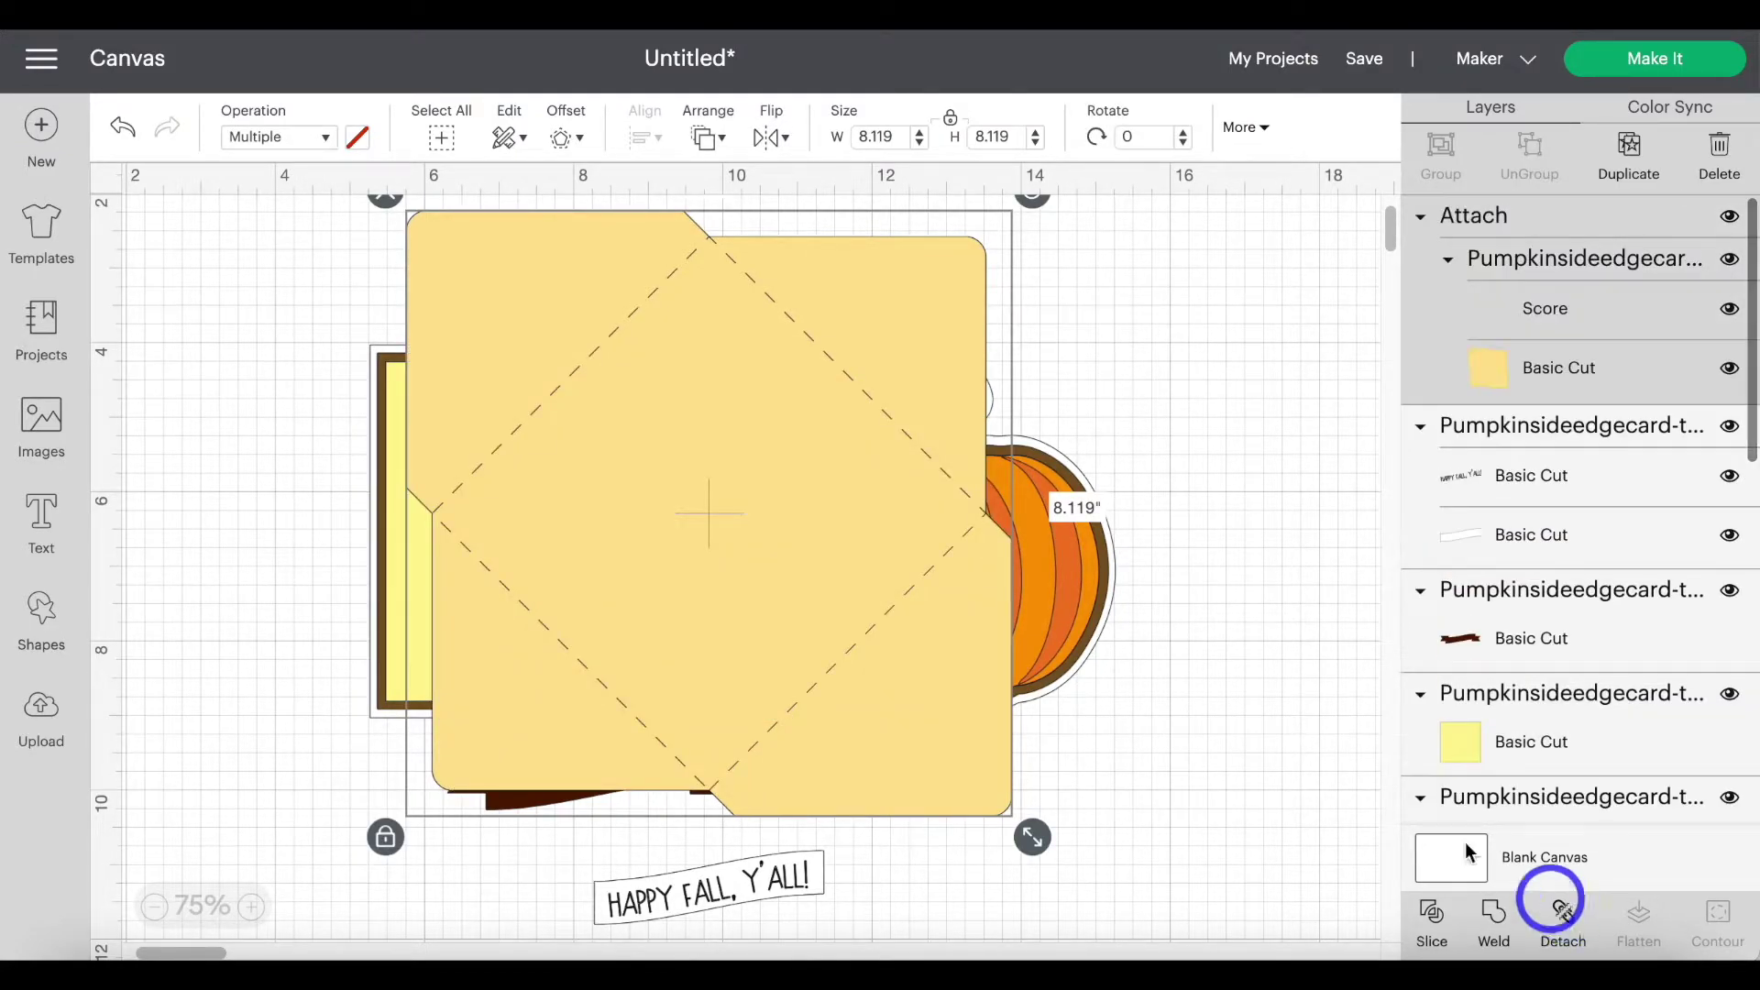
pyautogui.moveTo(782, 536); pyautogui.dragTo(1155, 550)
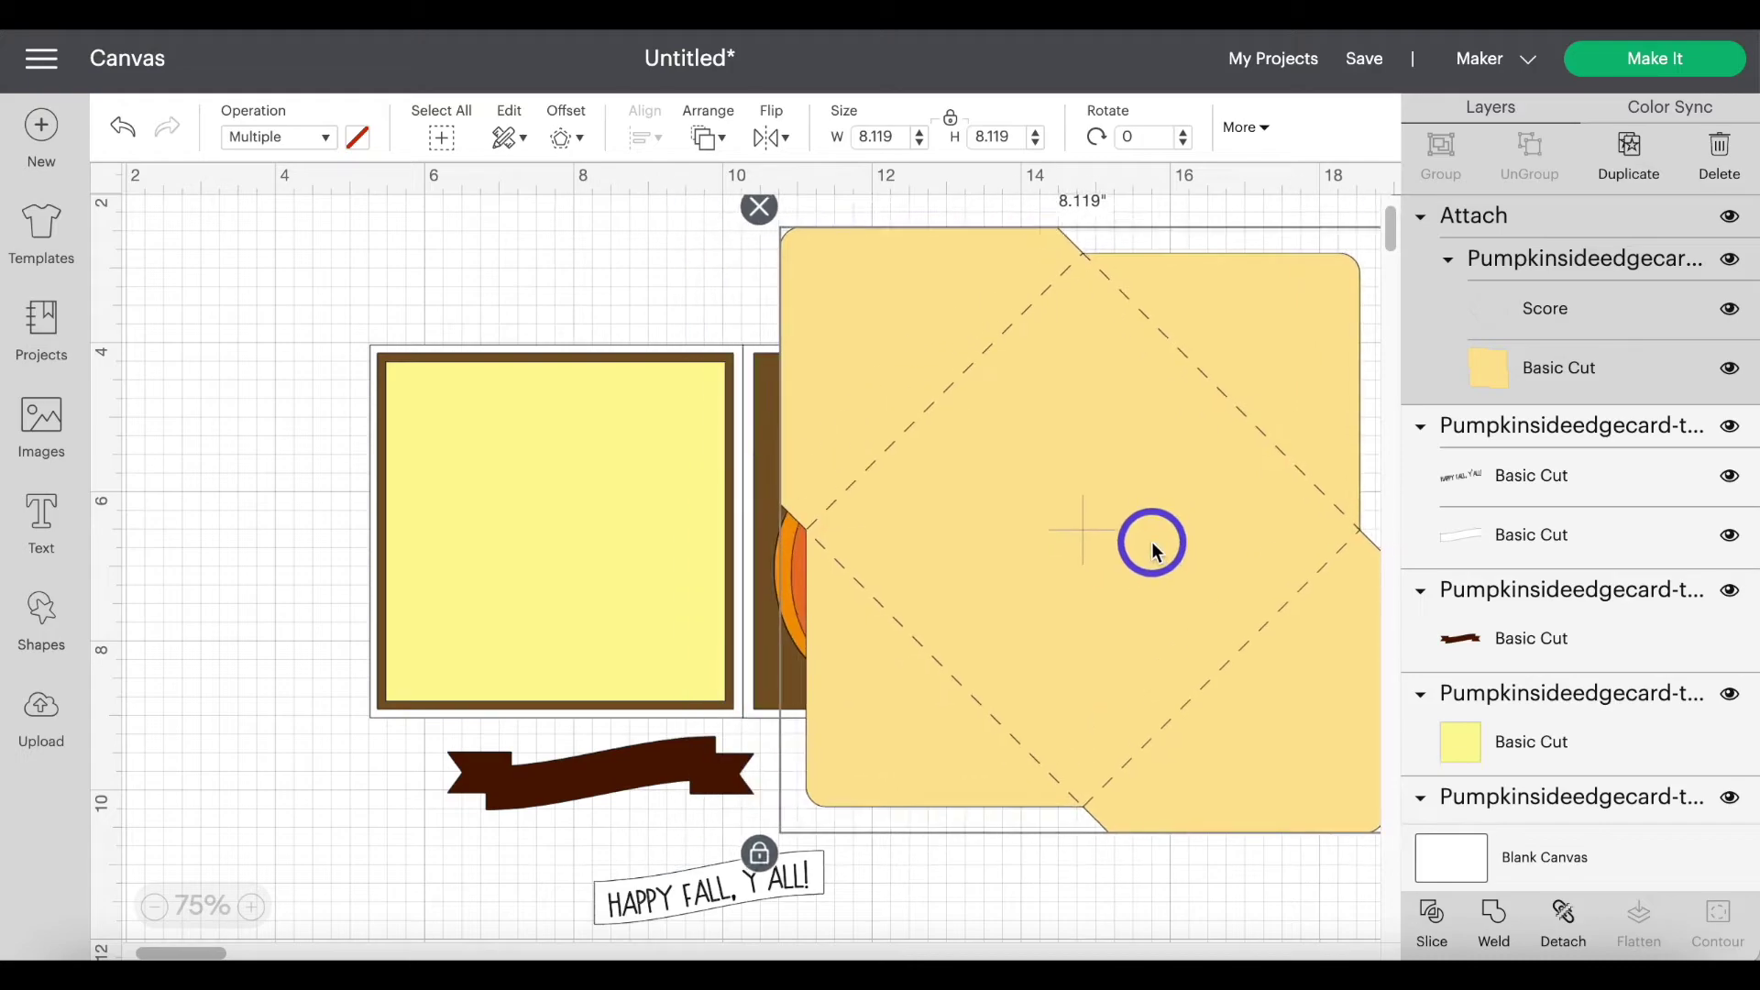
pyautogui.moveTo(1005, 491); pyautogui.dragTo(1339, 471)
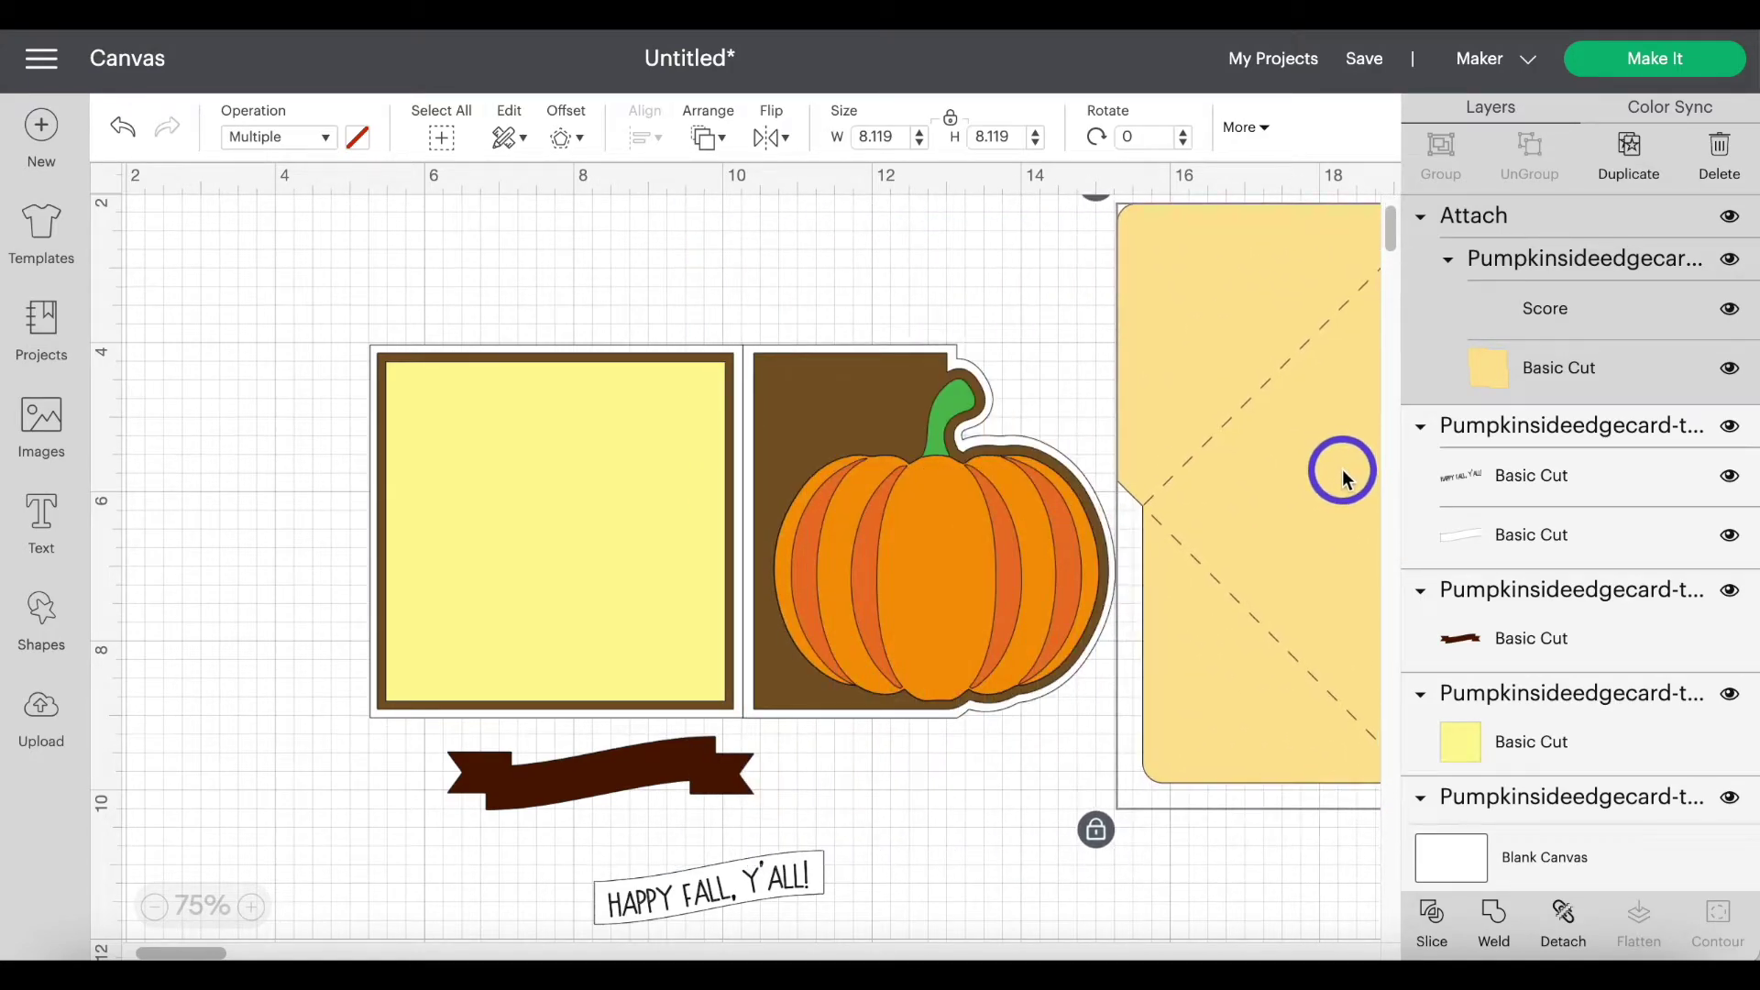
pyautogui.scroll(-10, 1602, 529)
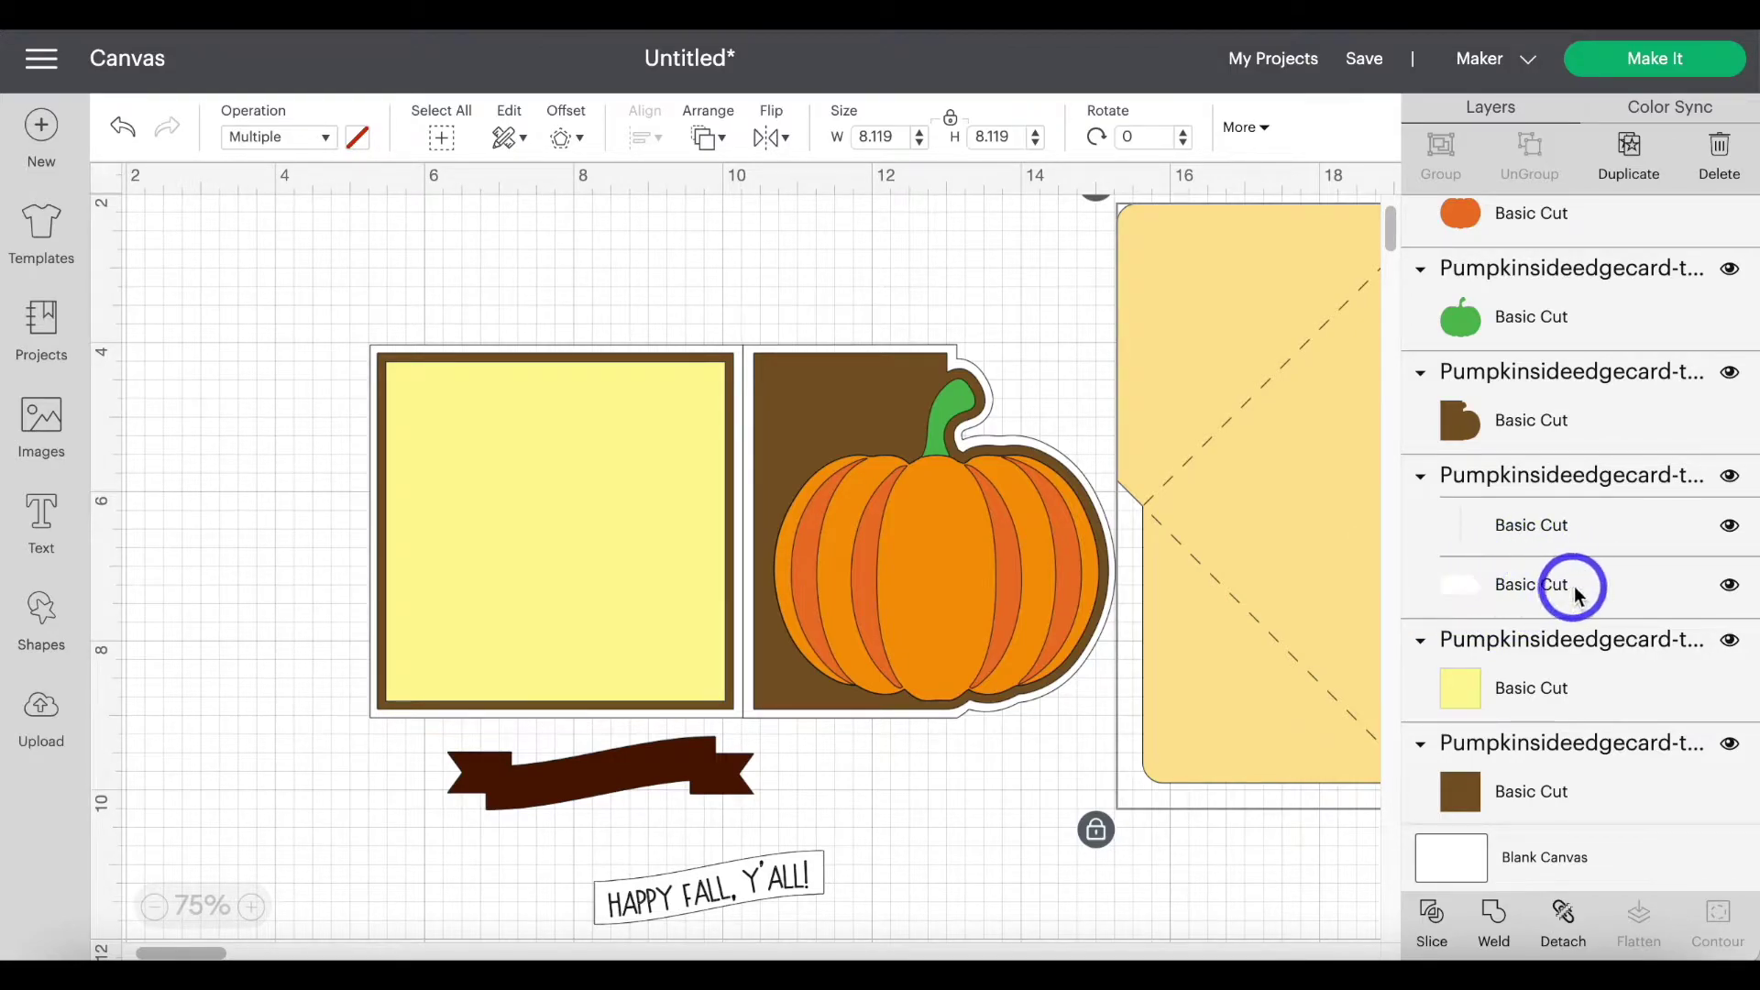
# - Set the card base's thin centre fold line to Score
pyautogui.click(1602, 481)
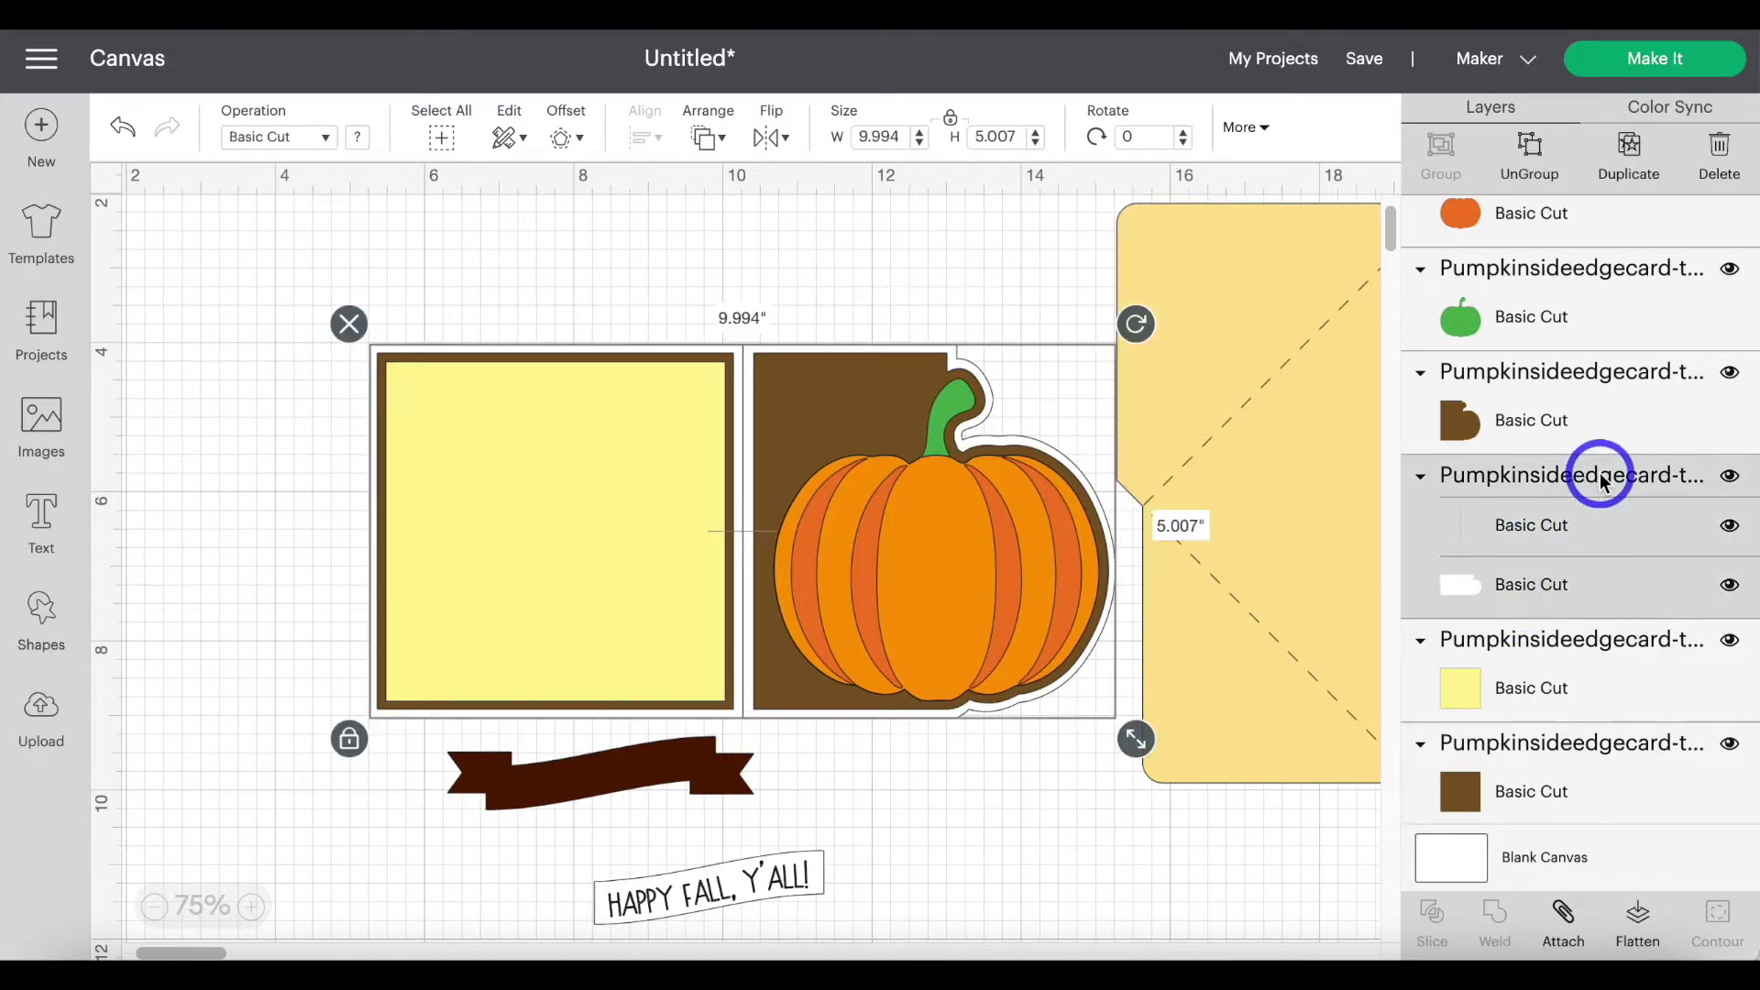
pyautogui.click(1641, 600)
pyautogui.click(1650, 527)
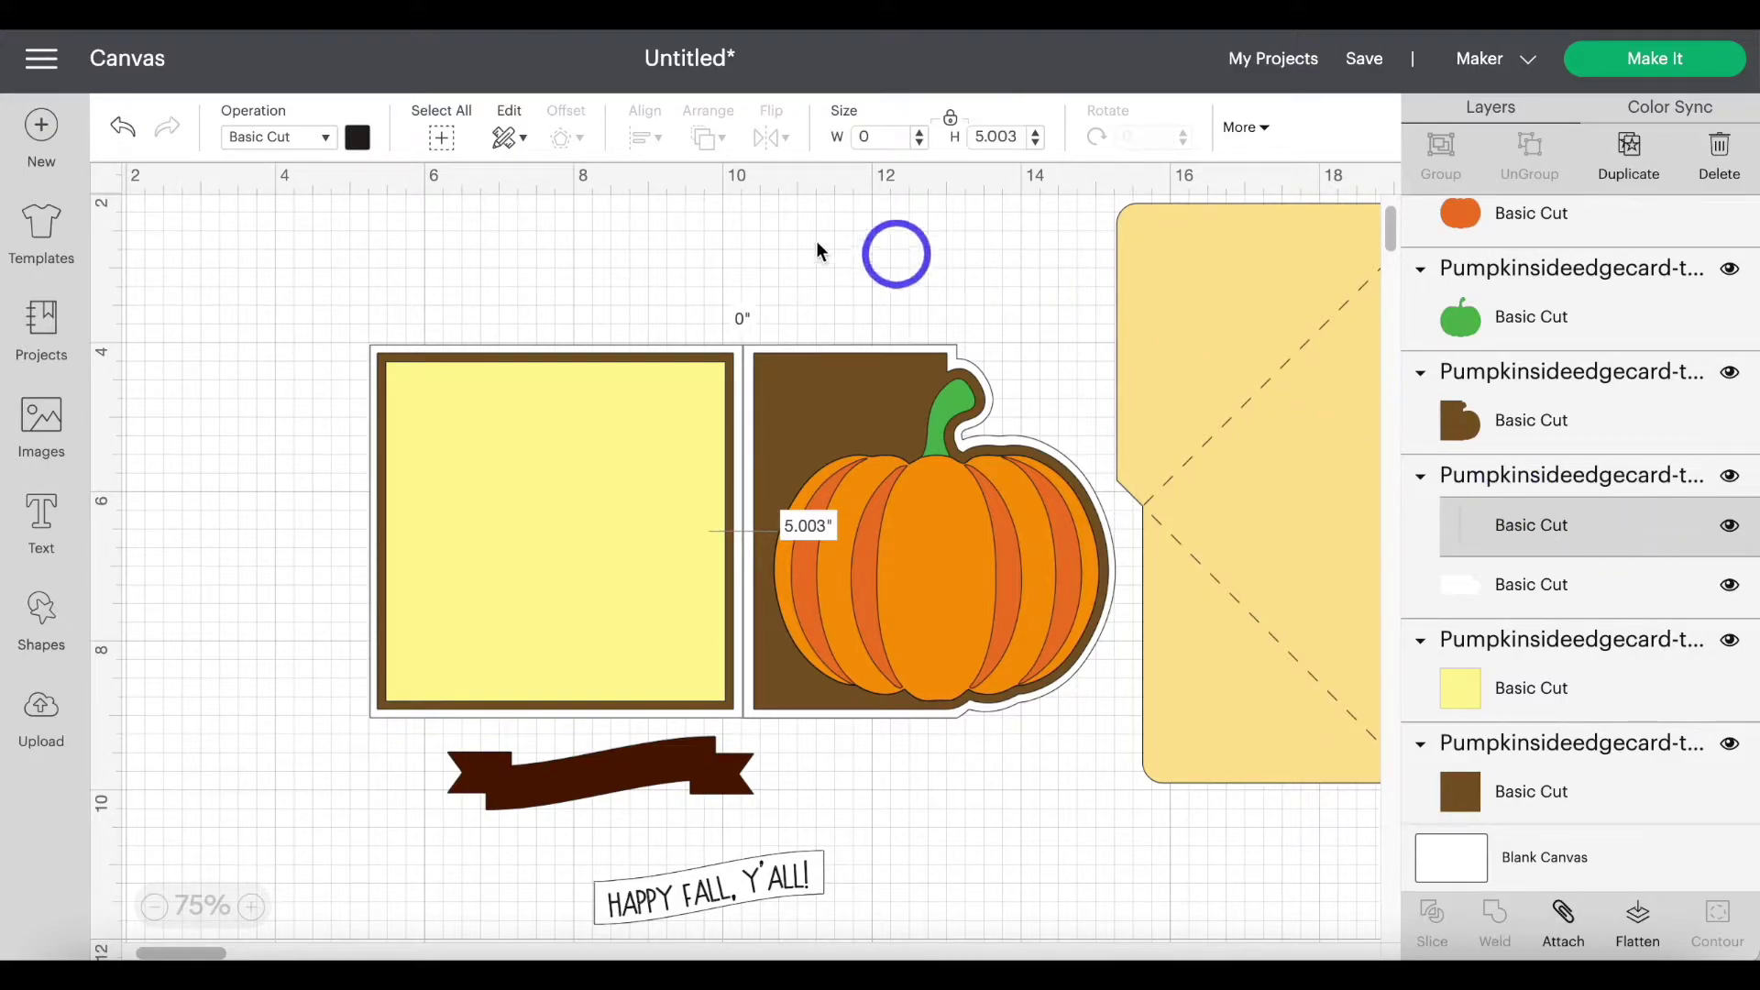
pyautogui.click(327, 138)
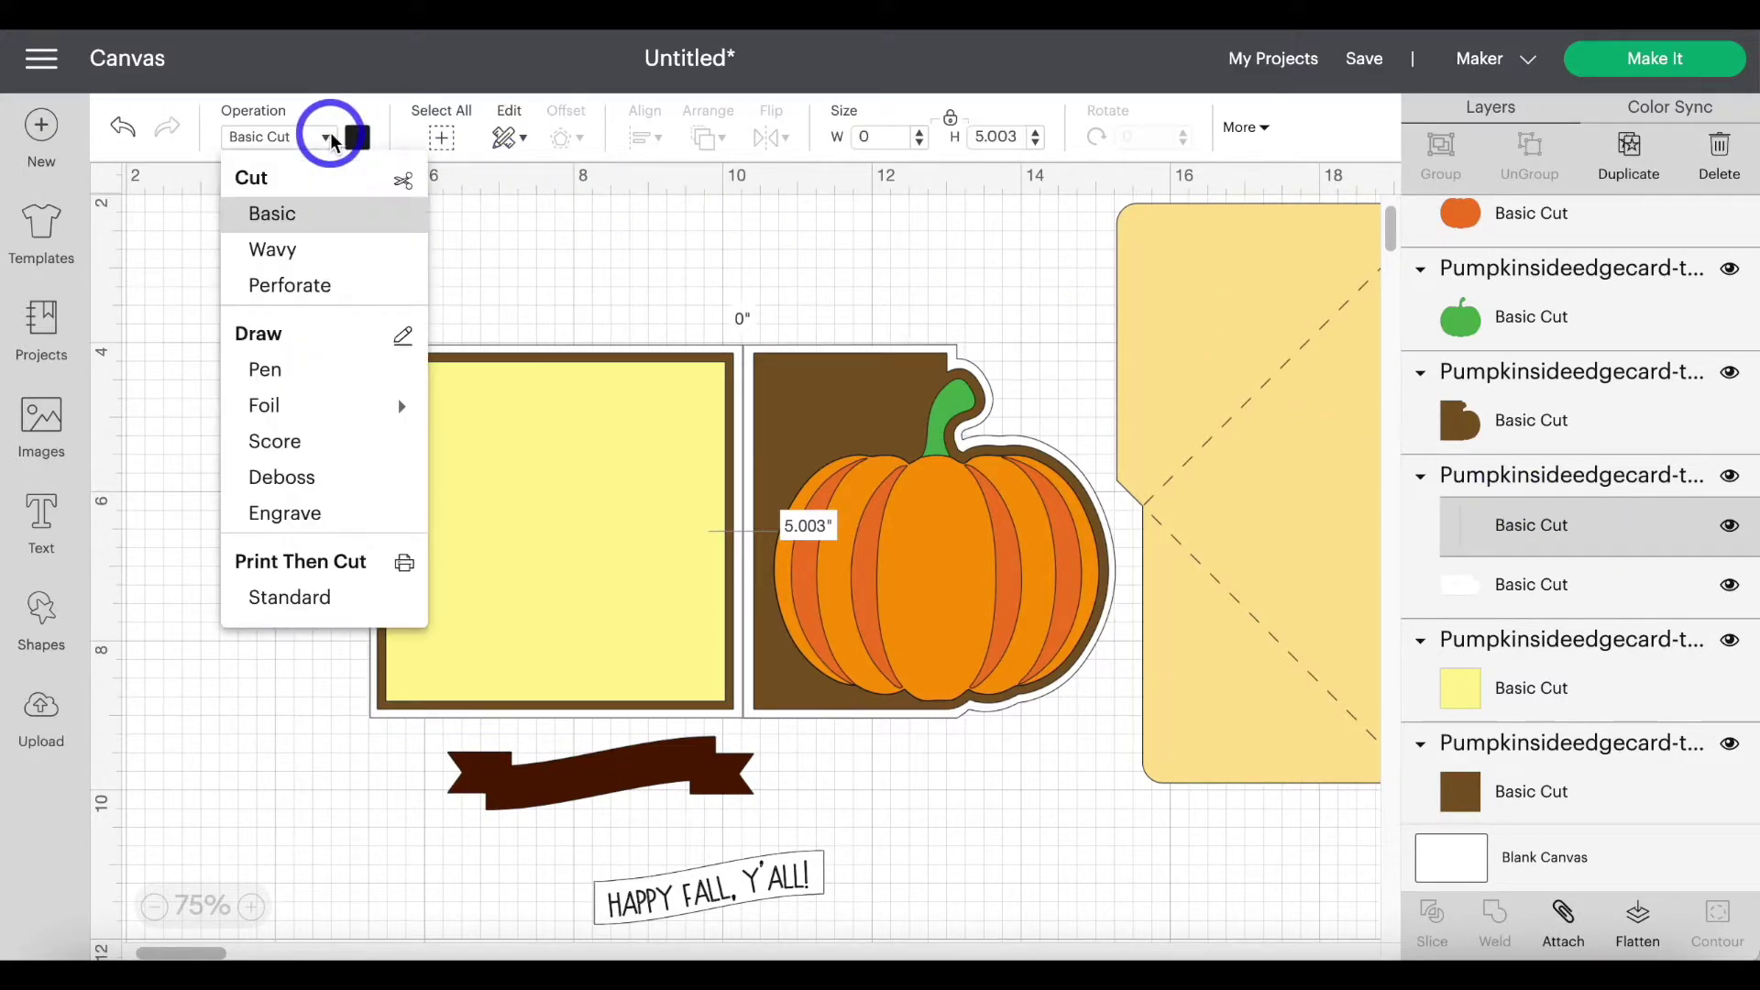
pyautogui.click(354, 448)
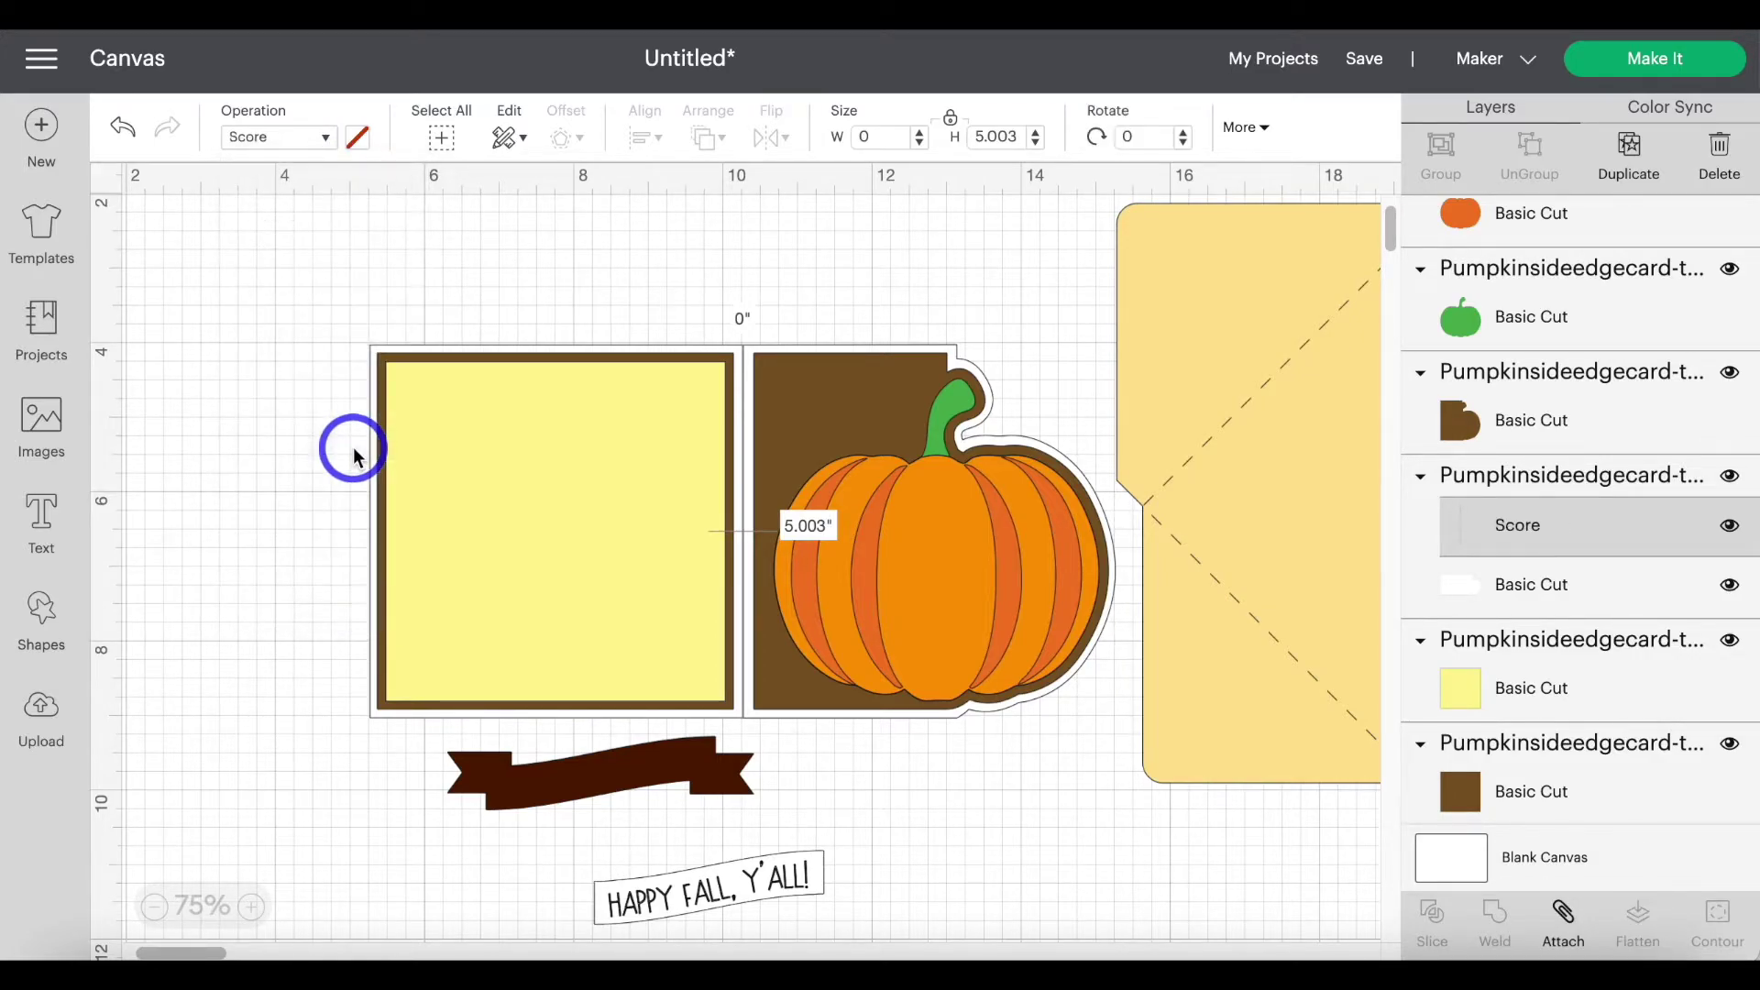
# - Attach the fold line to the white card base and move the base onto the envelope
pyautogui.click(1466, 476)
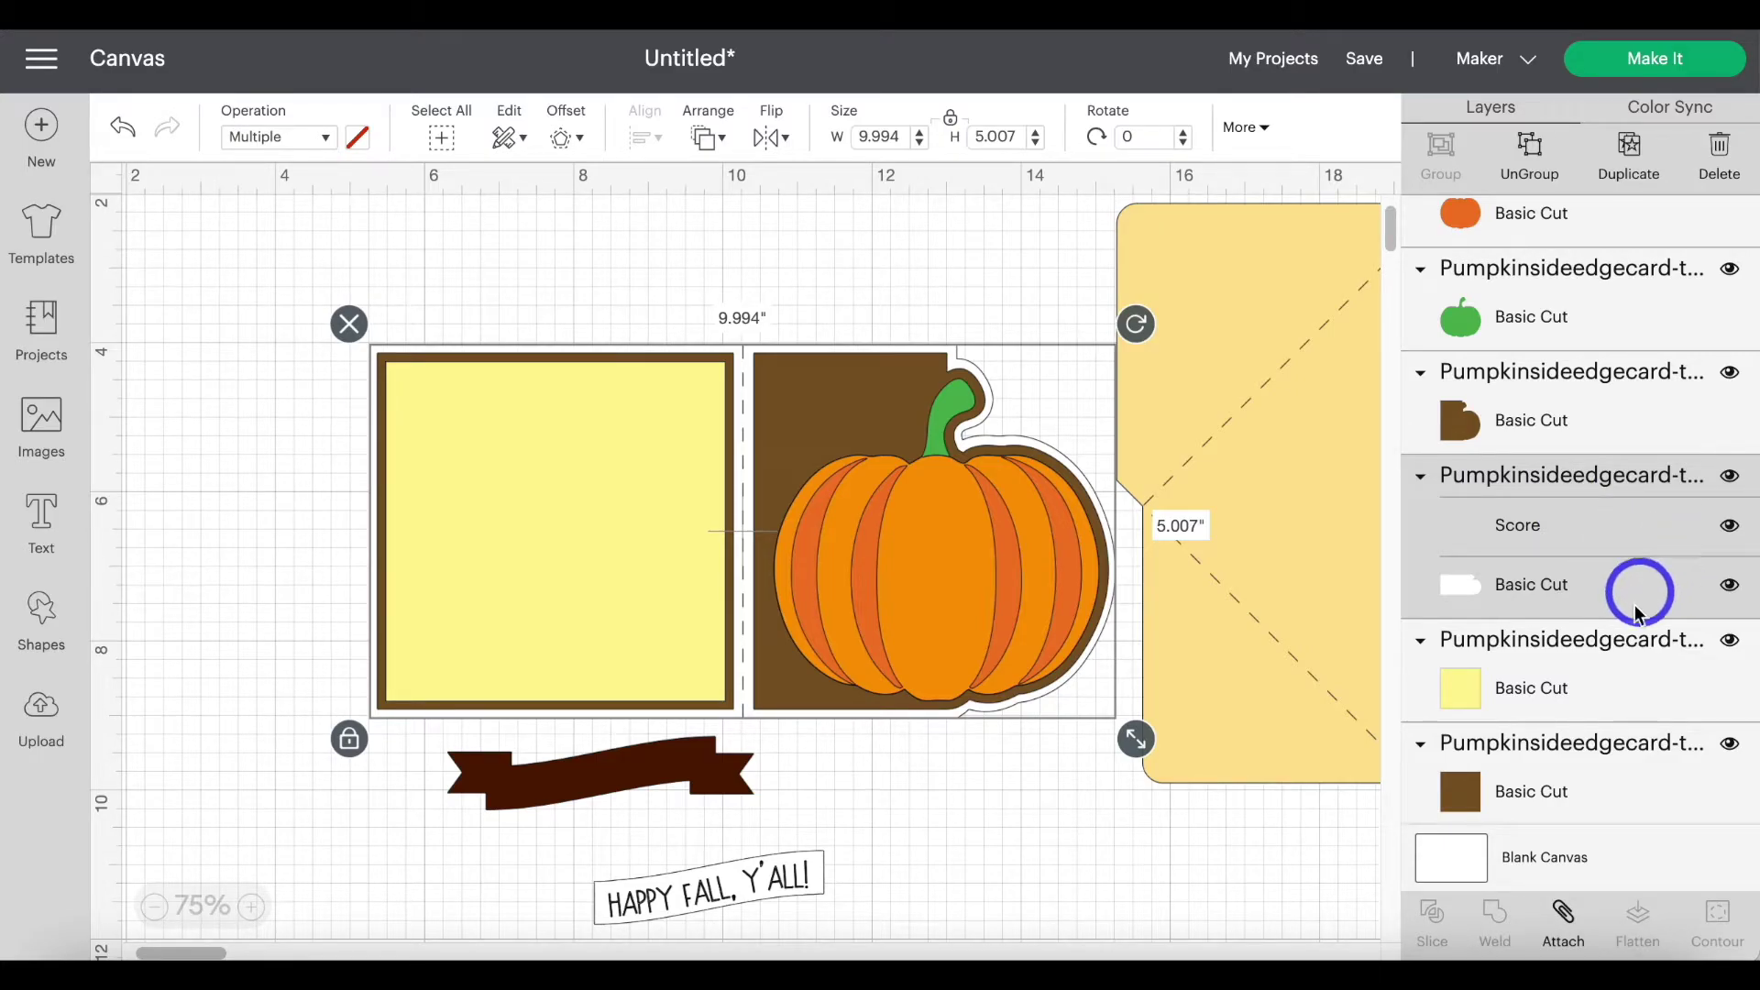
pyautogui.click(1566, 917)
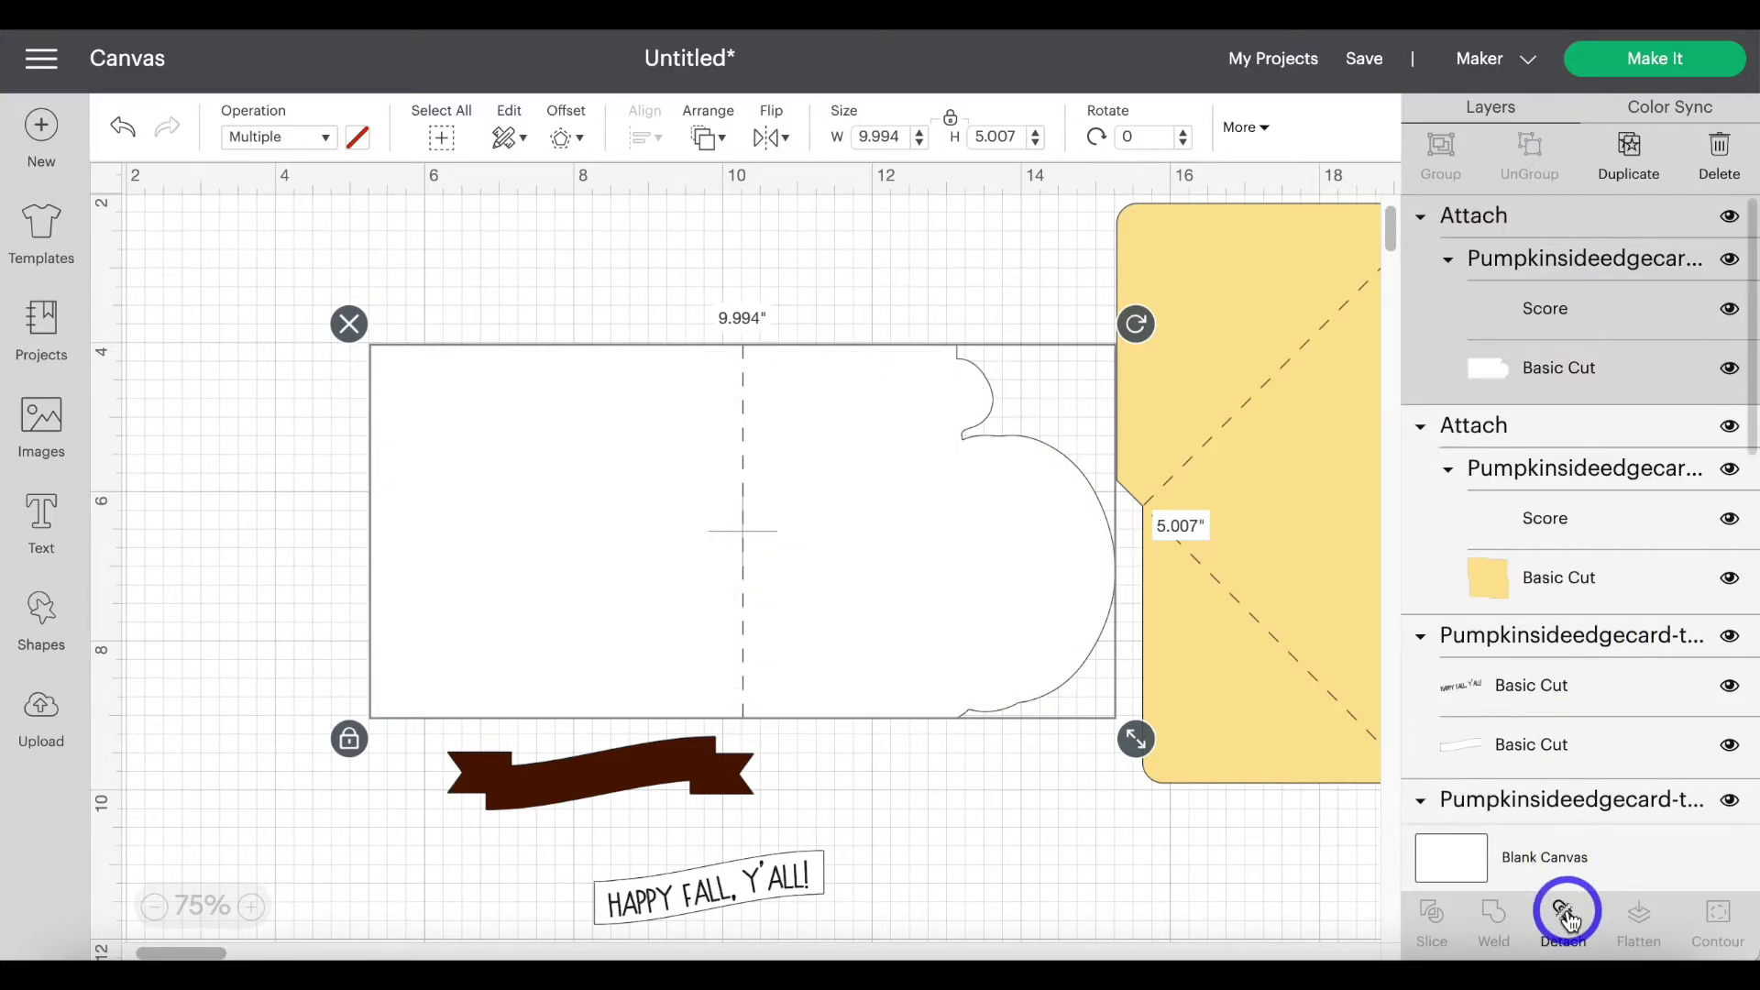
pyautogui.moveTo(614, 524); pyautogui.dragTo(1324, 397)
pyautogui.scroll(-2, 1614, 529)
# - Set the HAPPY FALL, Y'ALL! lettering's operation to Pen
pyautogui.scroll(-3, 1613, 529)
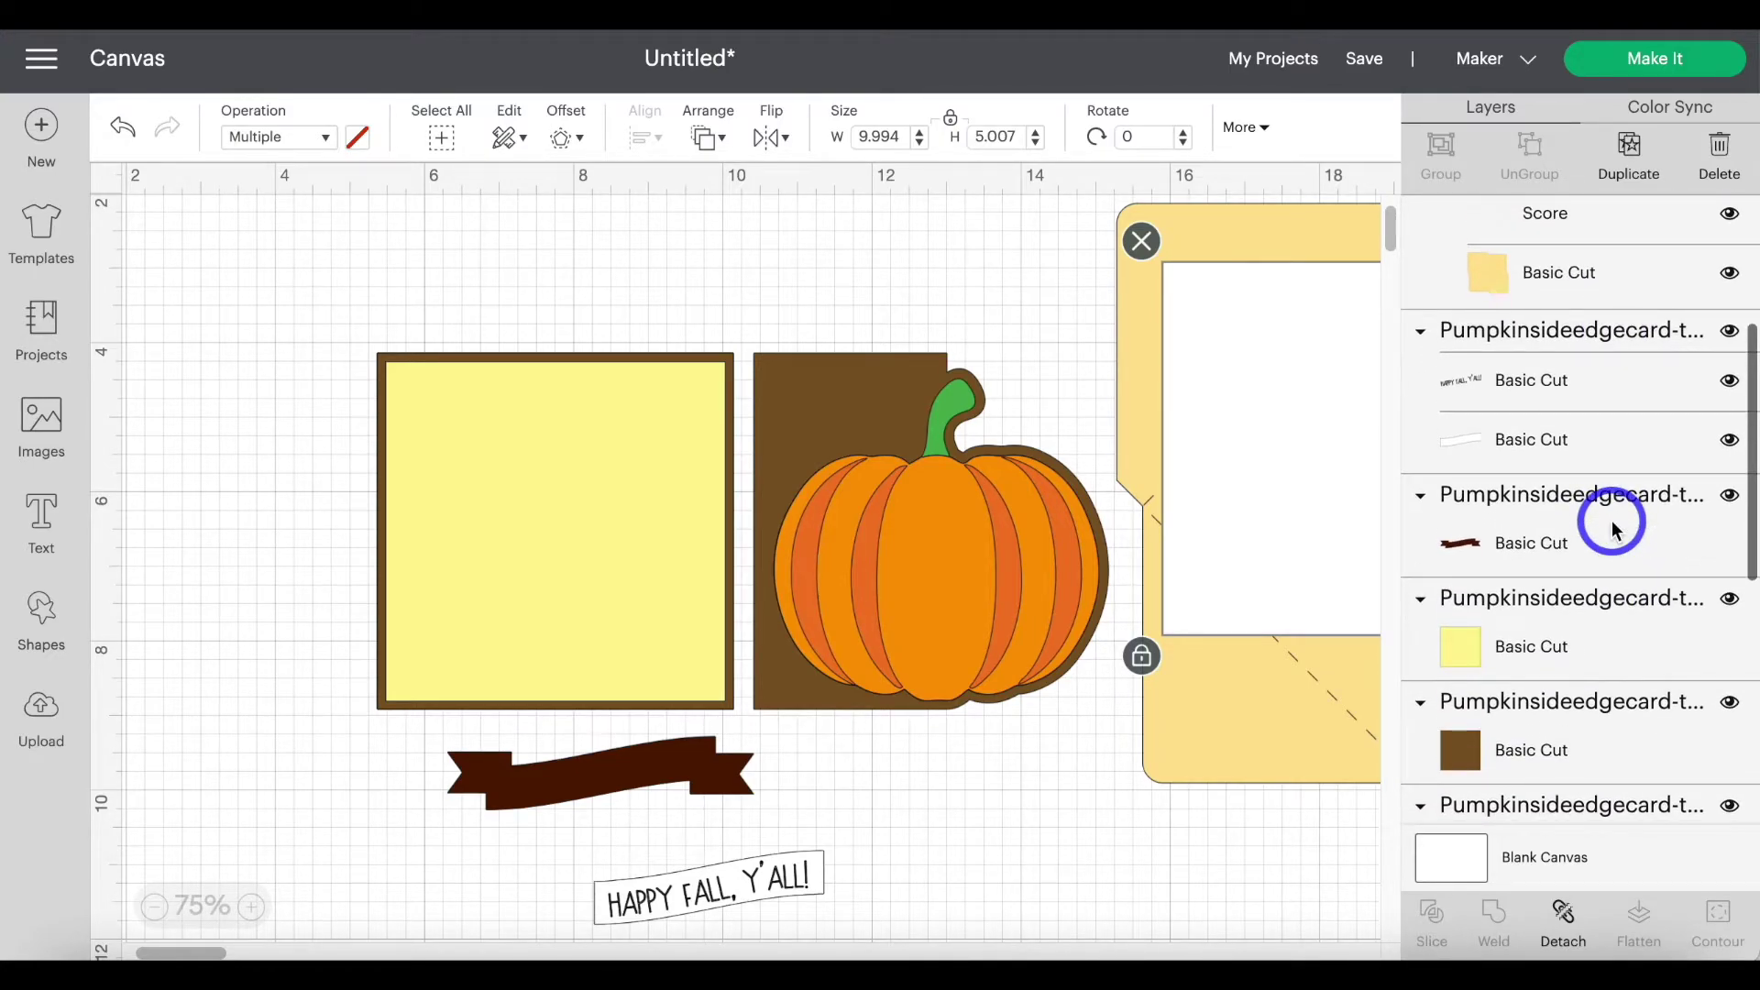
pyautogui.scroll(1, 1614, 529)
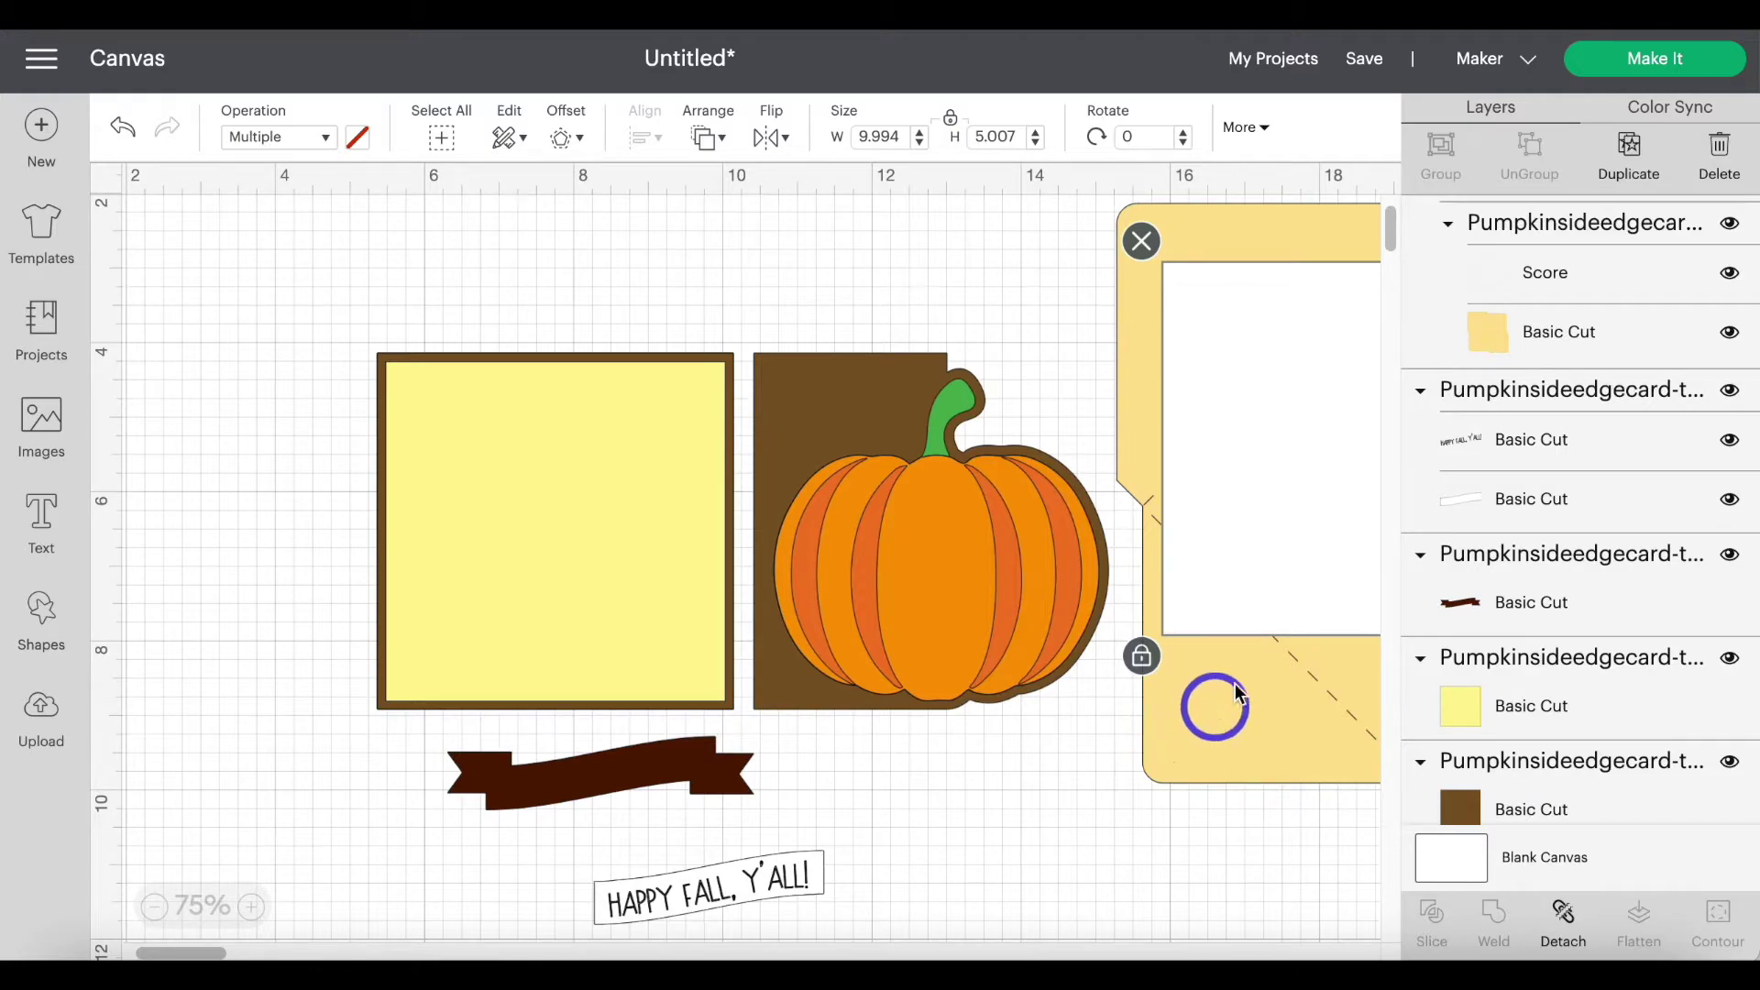
pyautogui.click(1618, 400)
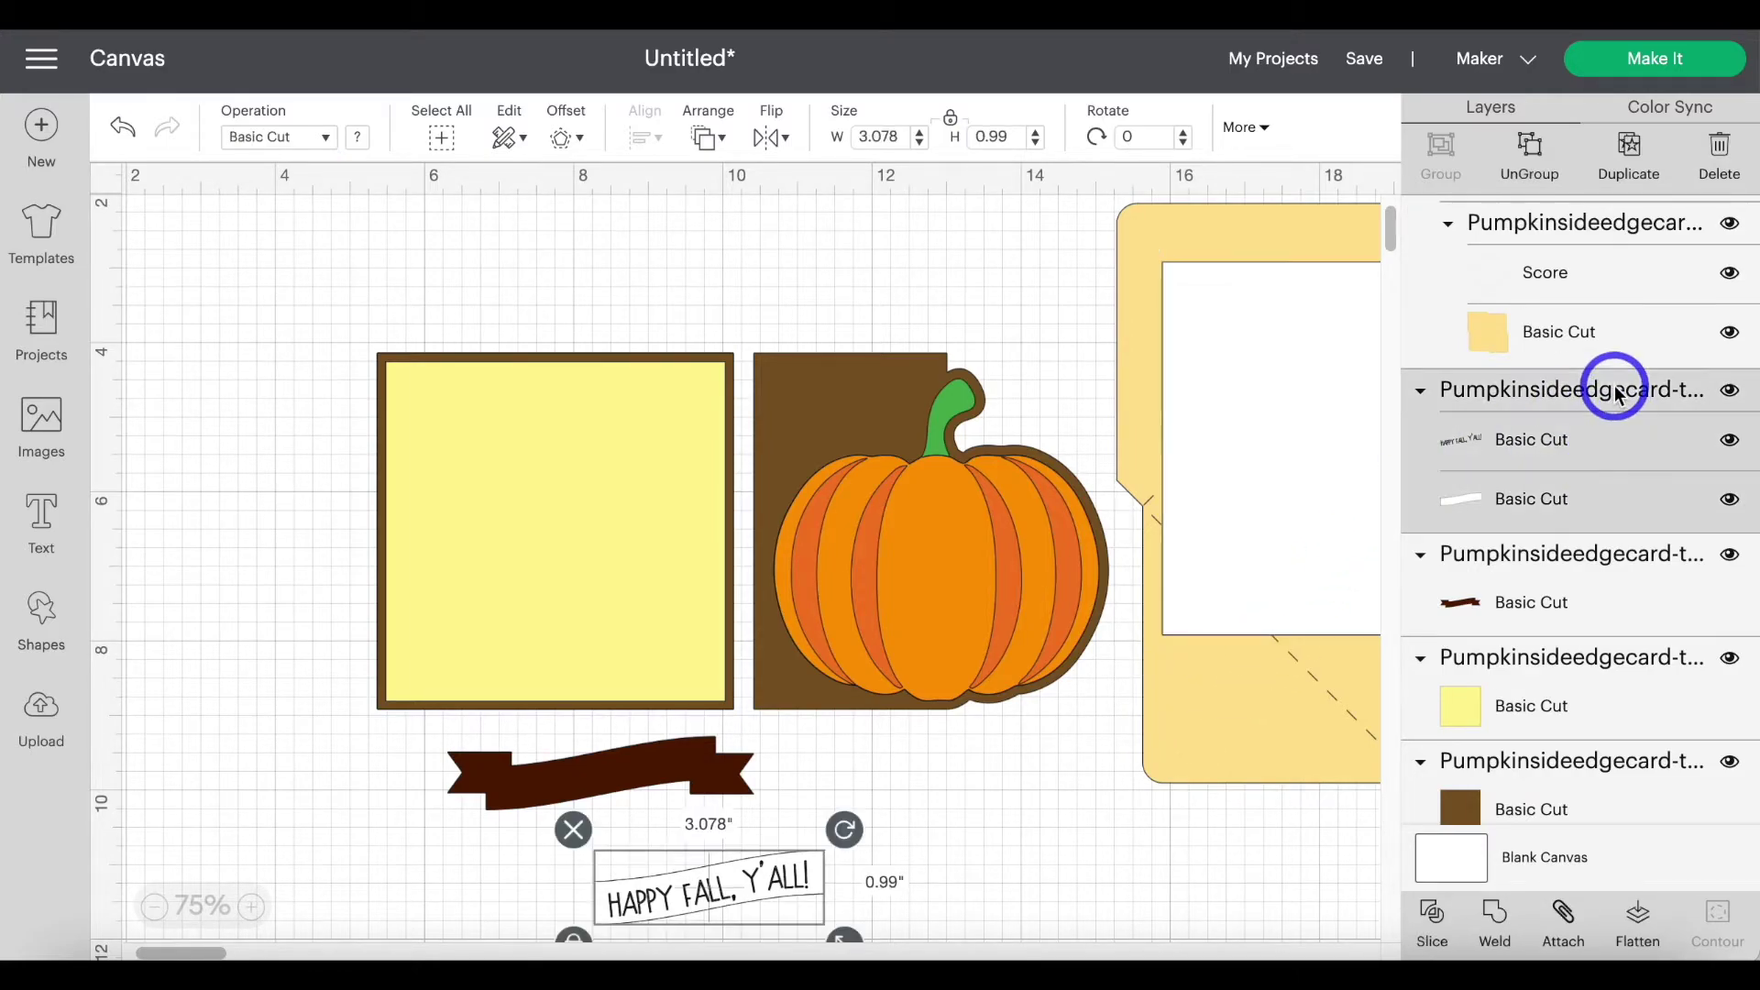
pyautogui.scroll(-2, 954, 817)
pyautogui.click(724, 841)
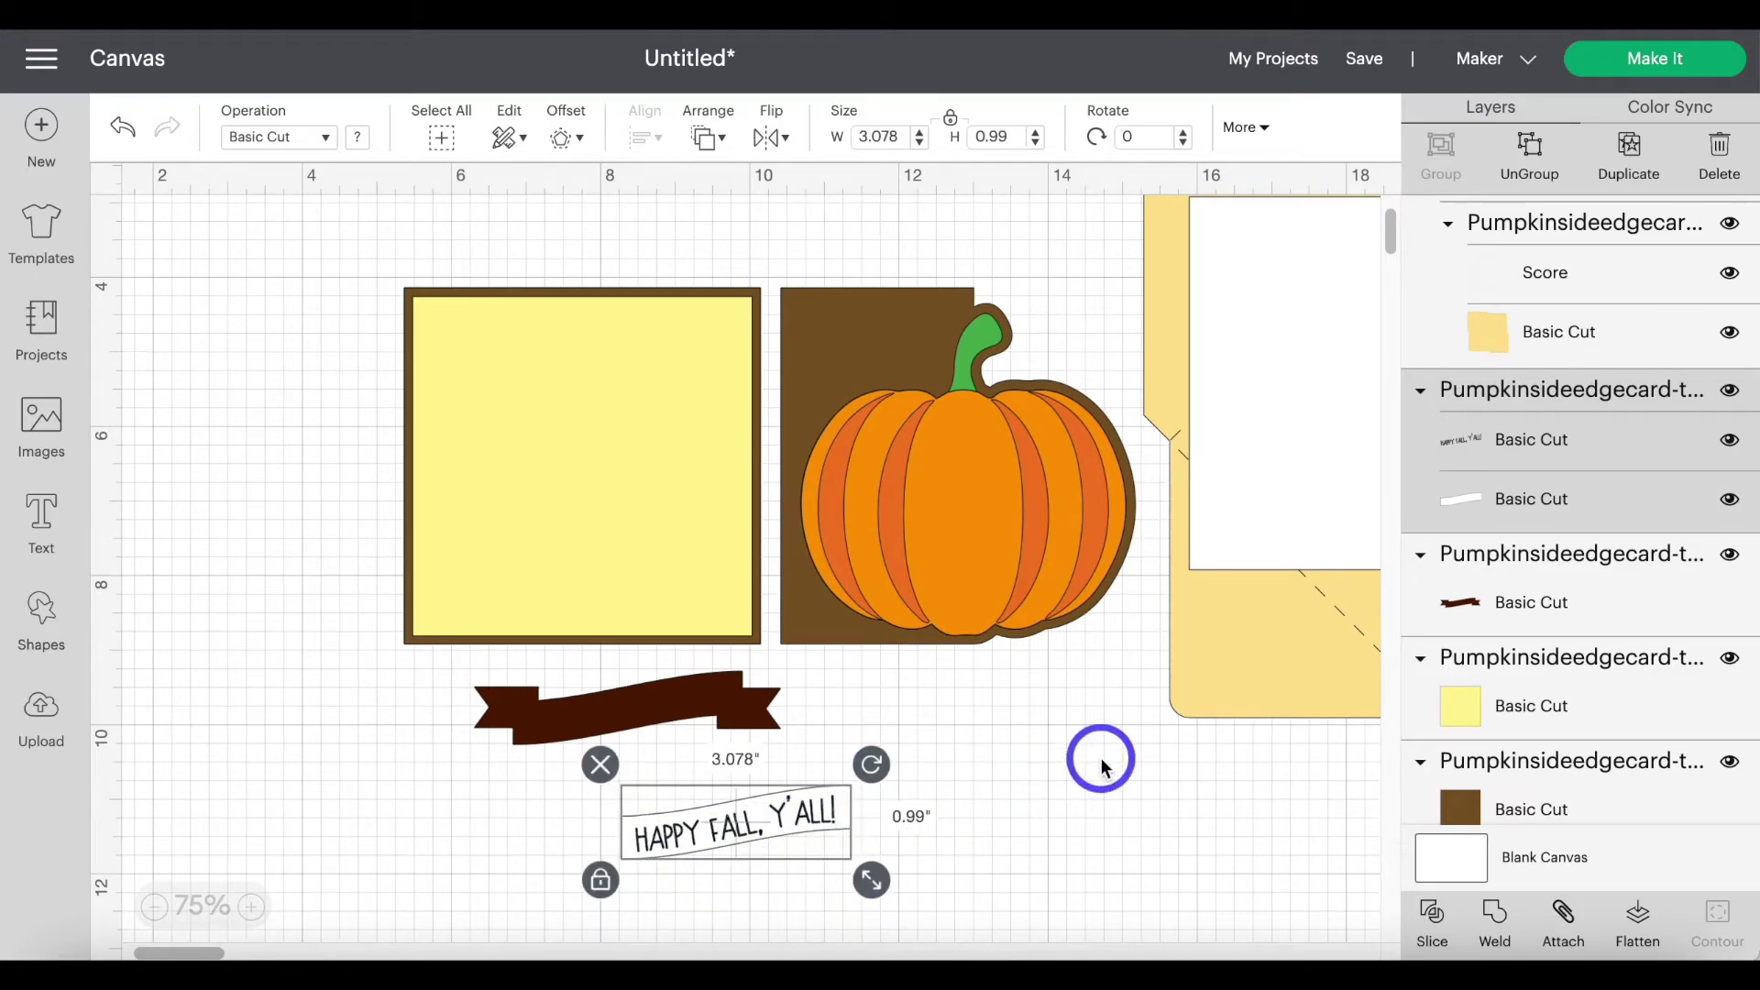
pyautogui.click(1627, 455)
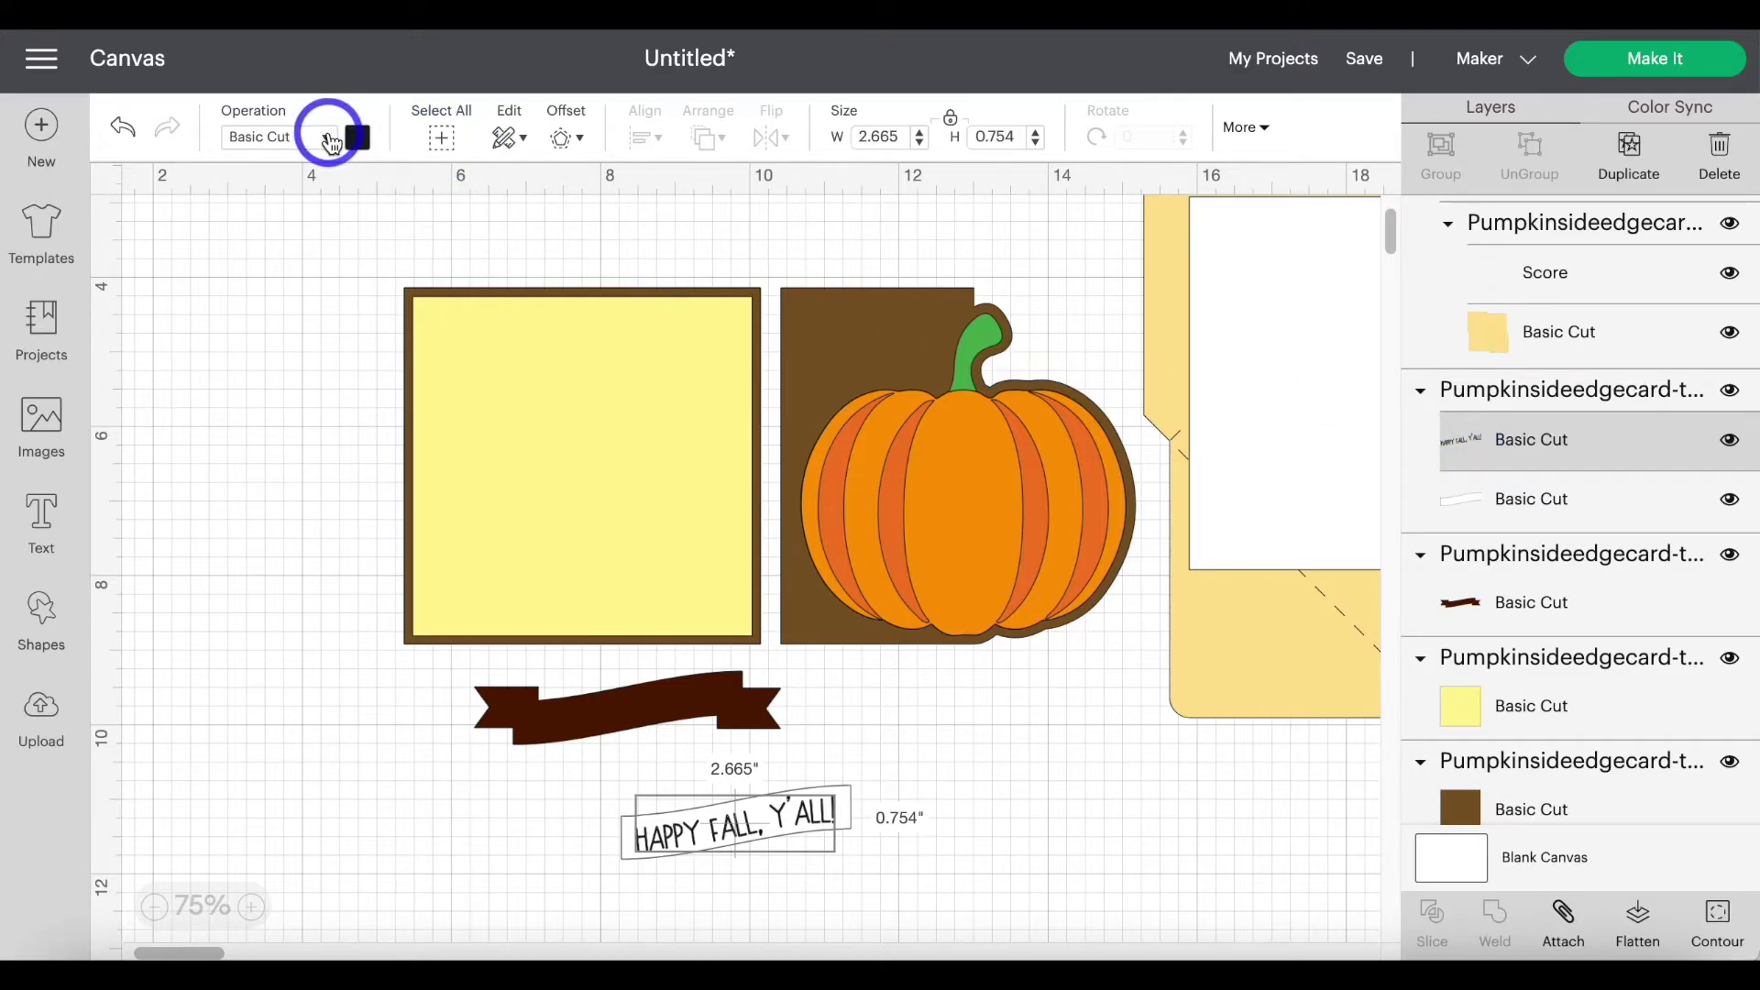
pyautogui.click(328, 138)
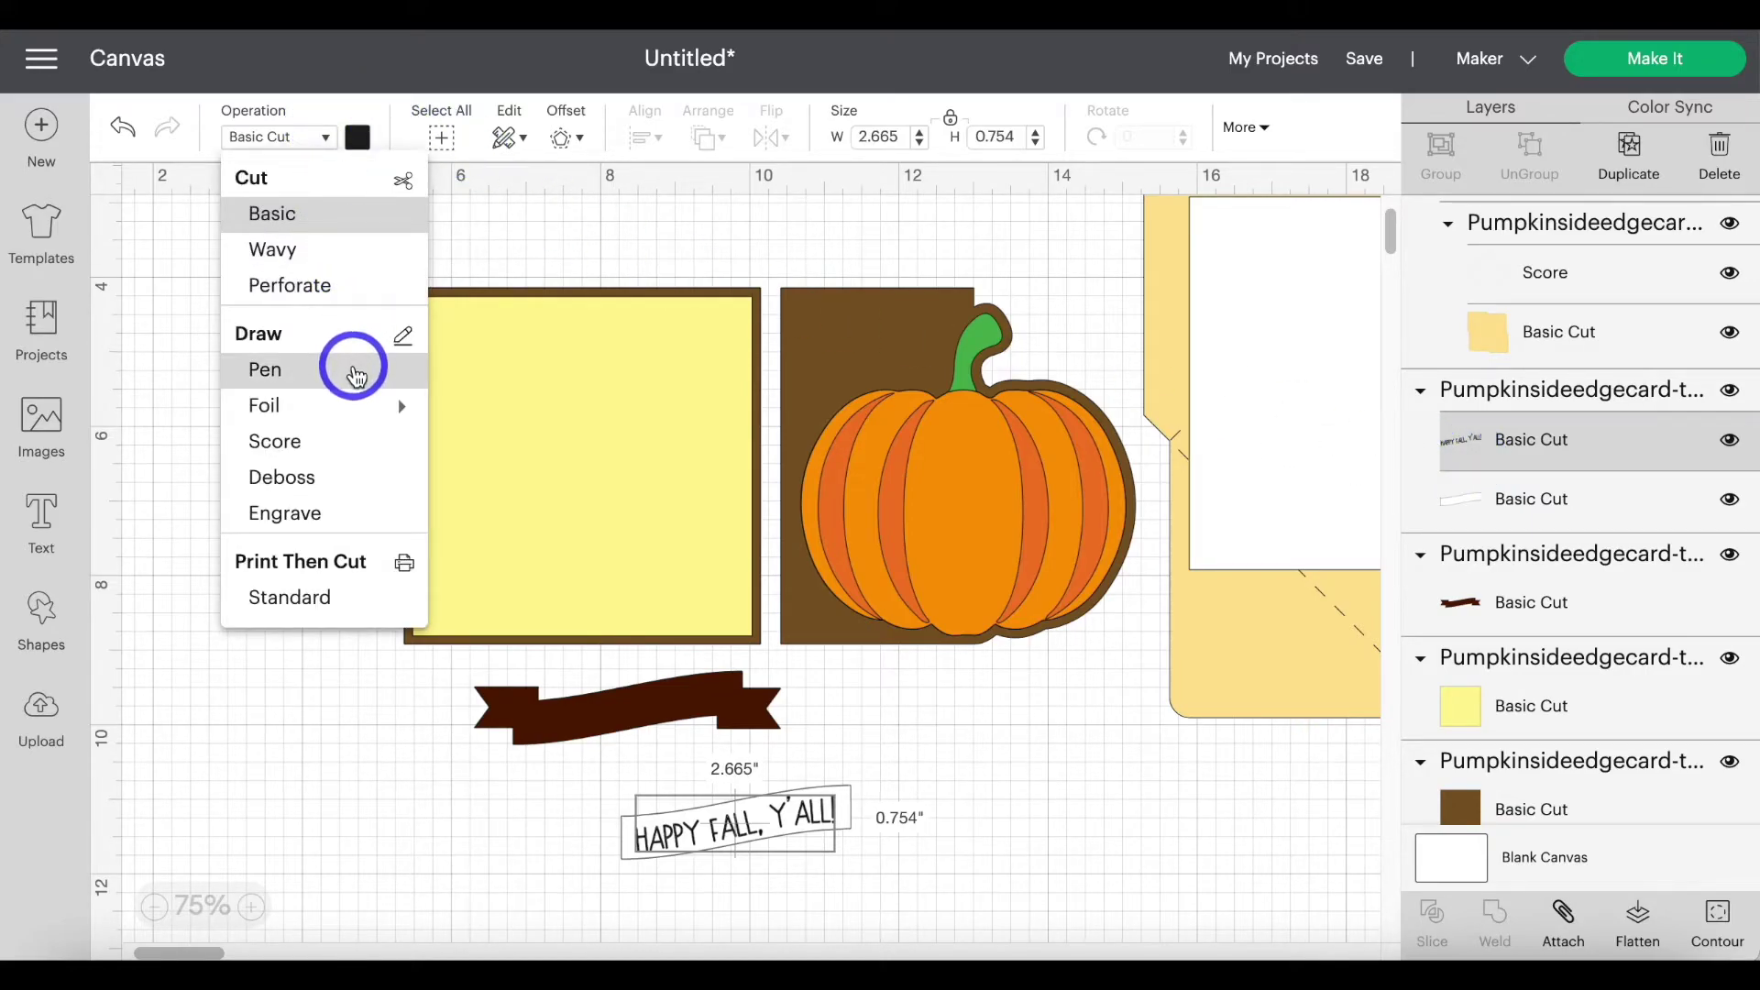
pyautogui.click(355, 371)
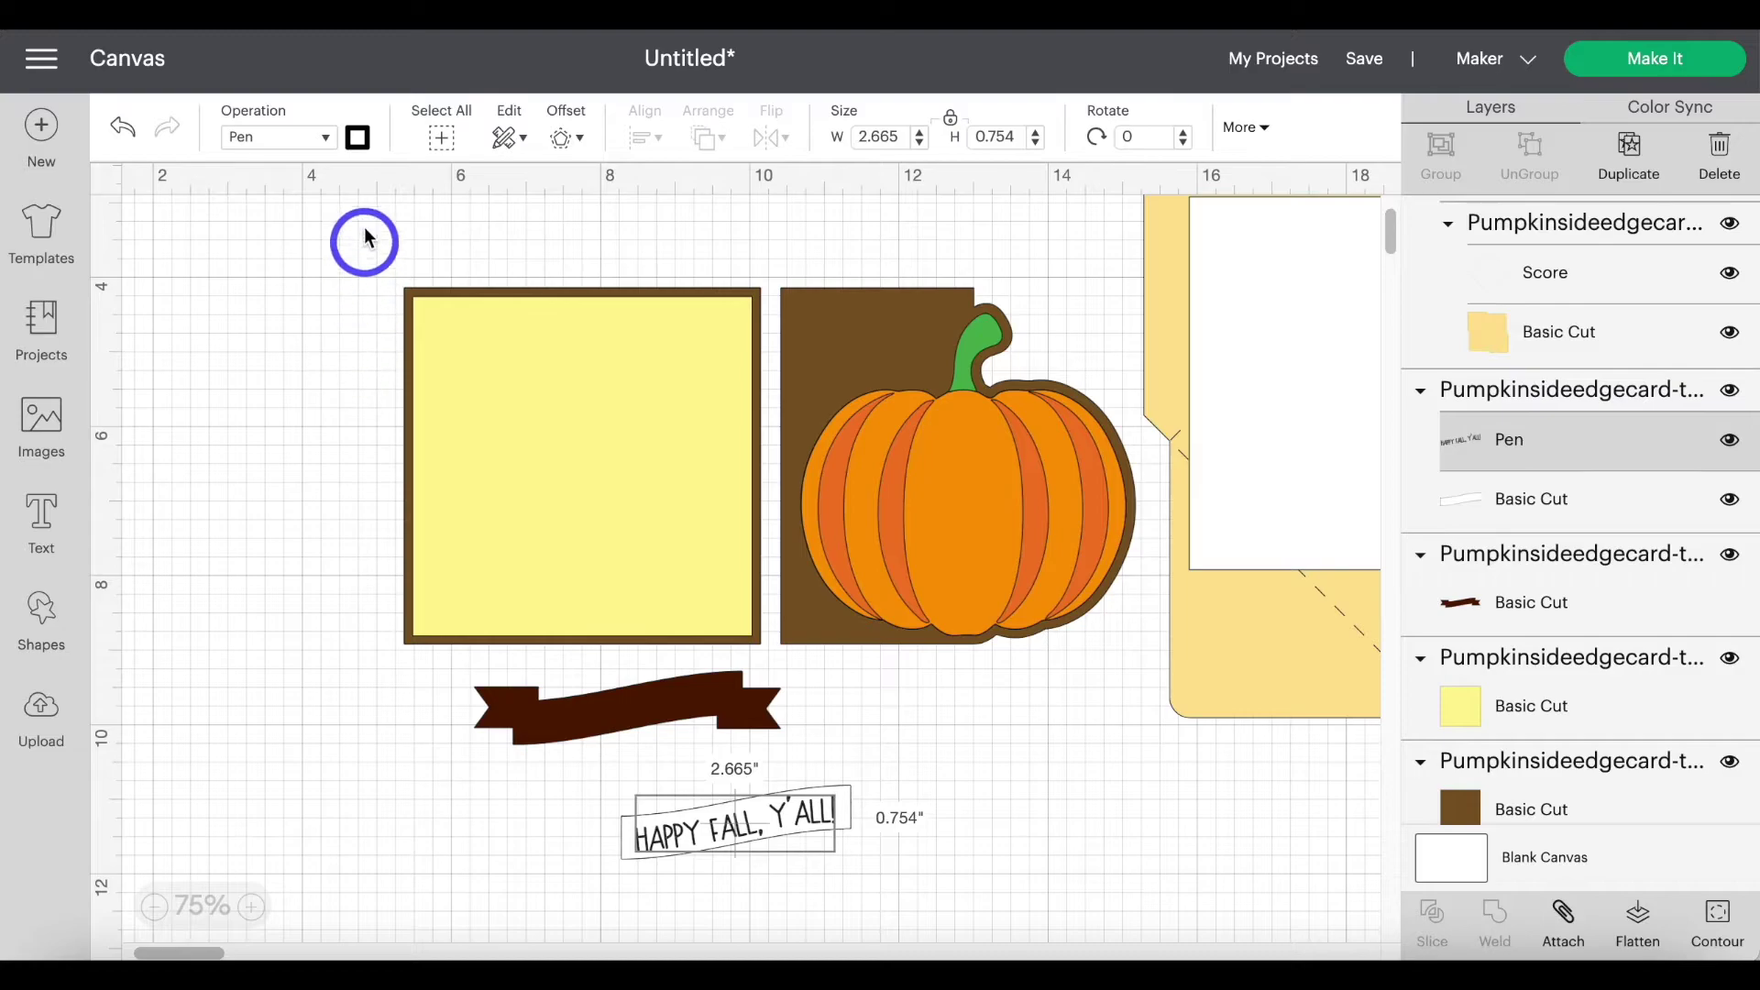
# - Give the lettering the Moccasin pen colour and attach it to its banner strip
pyautogui.click(357, 137)
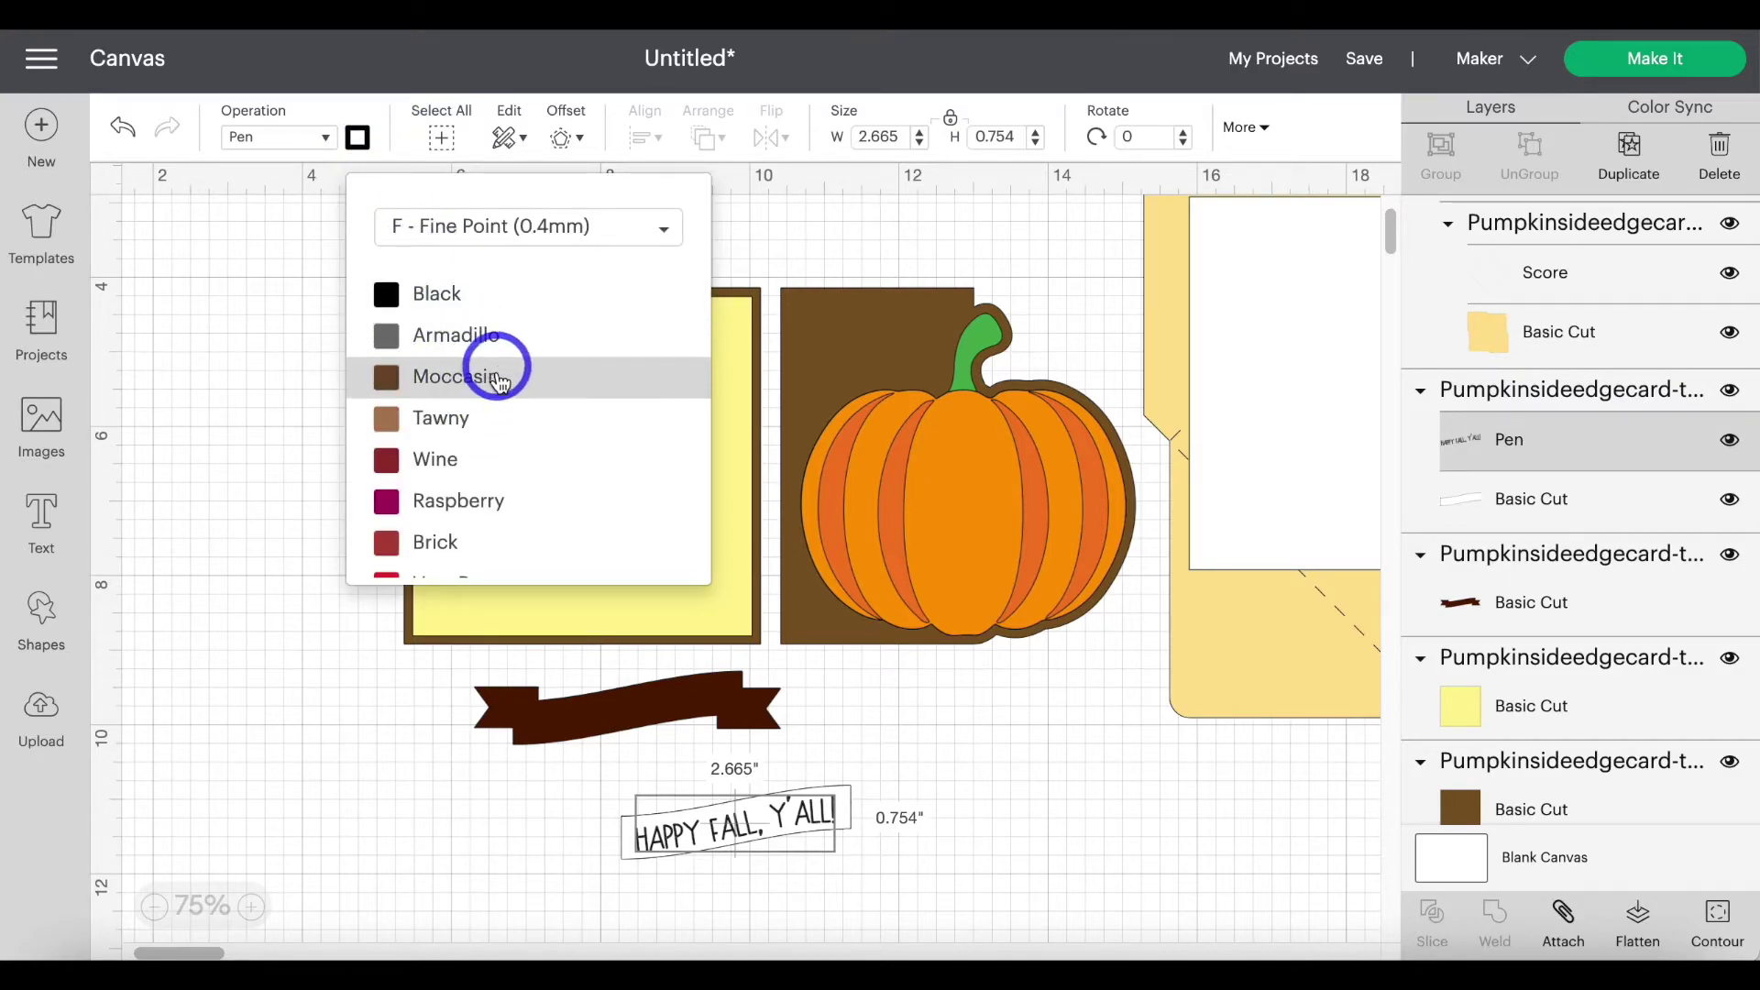
pyautogui.click(554, 385)
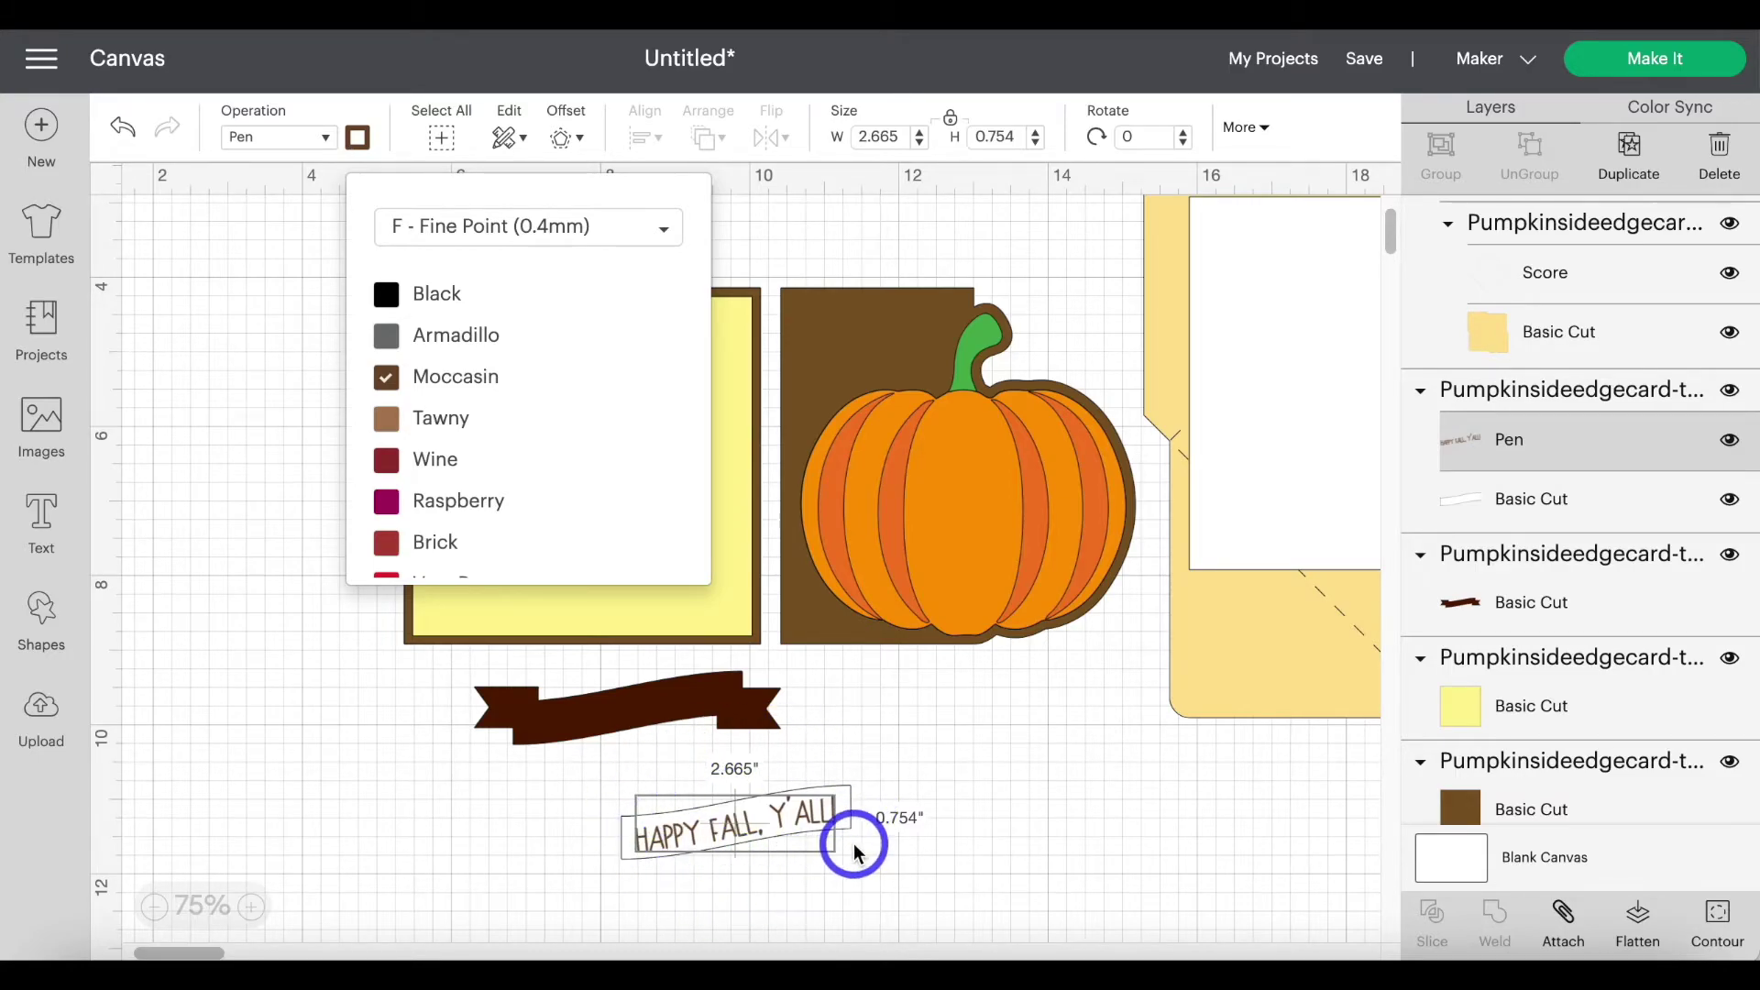
pyautogui.click(1561, 394)
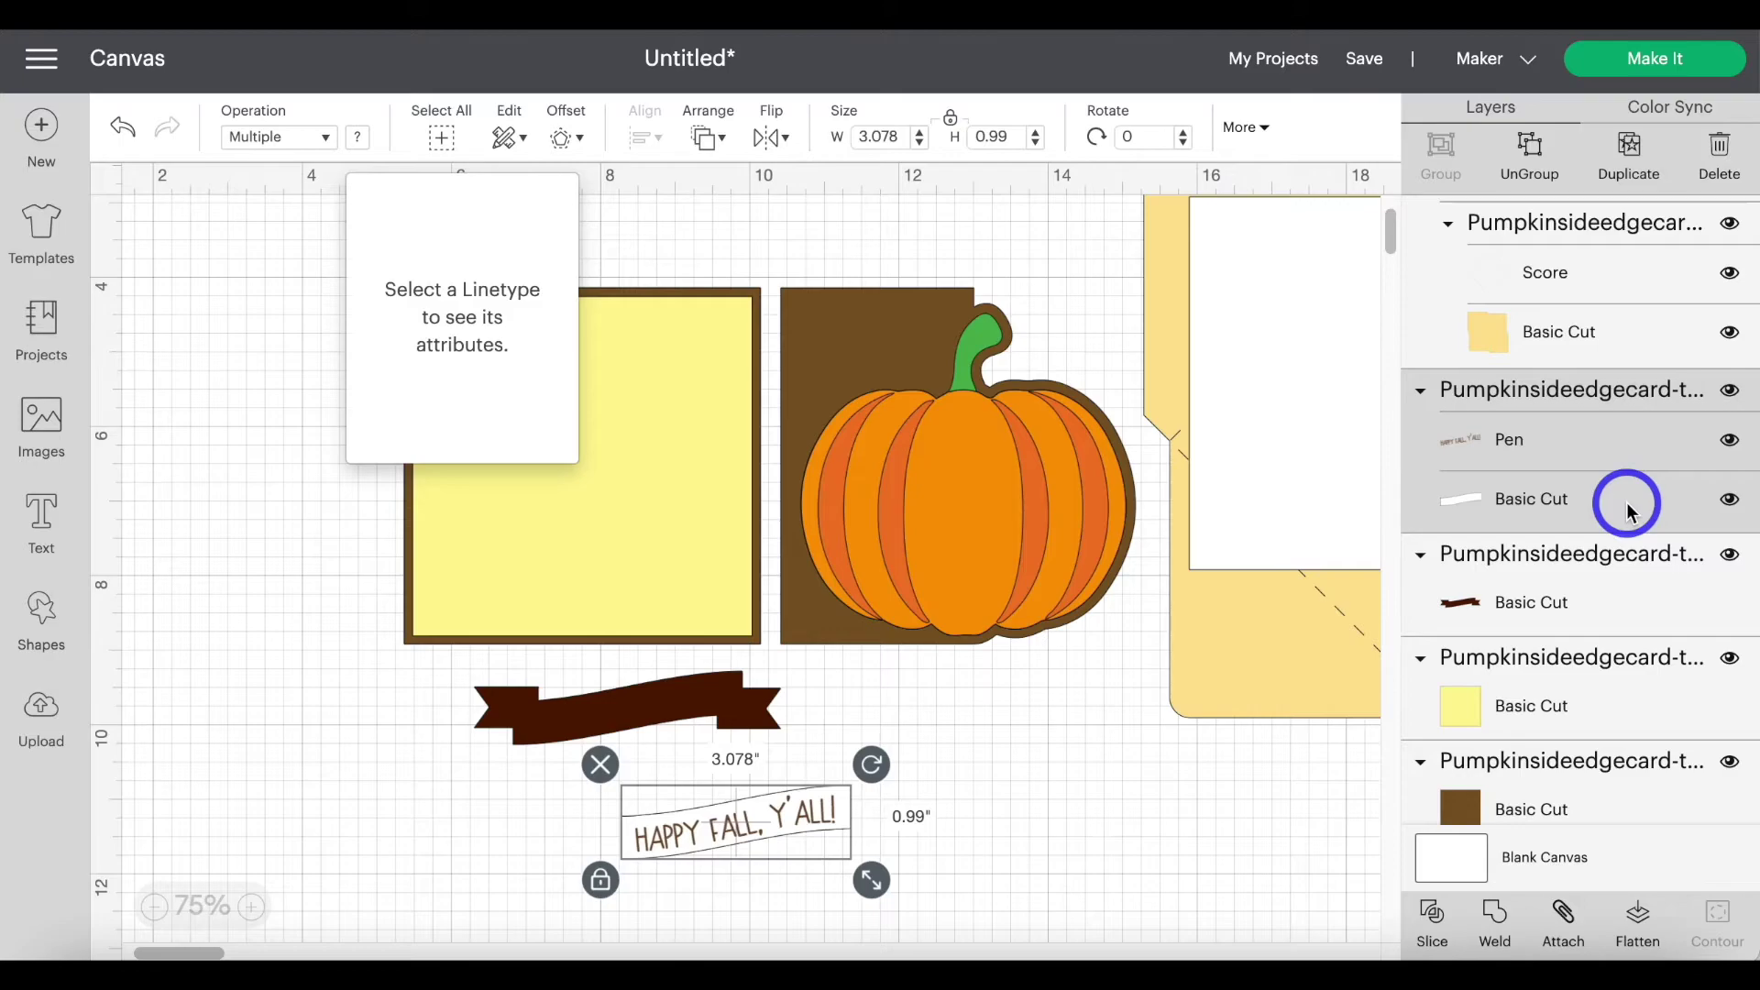
pyautogui.click(1561, 916)
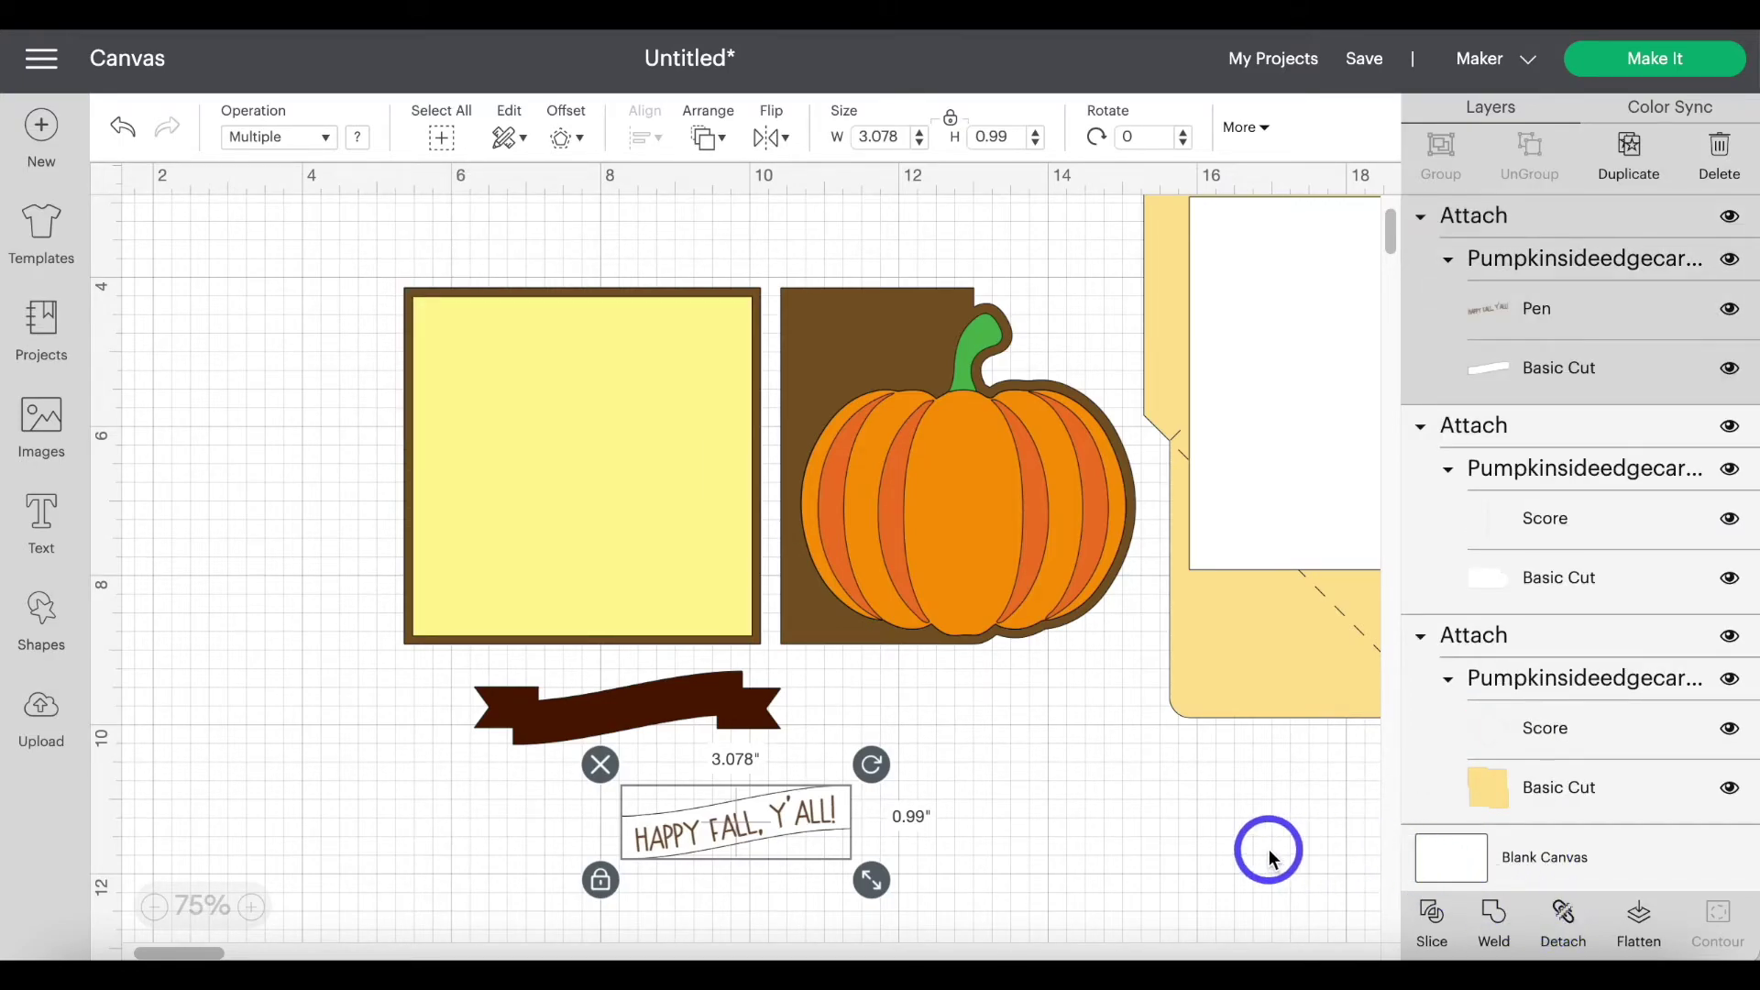
pyautogui.hscroll(3, 1265, 852)
pyautogui.scroll(-1, 1265, 853)
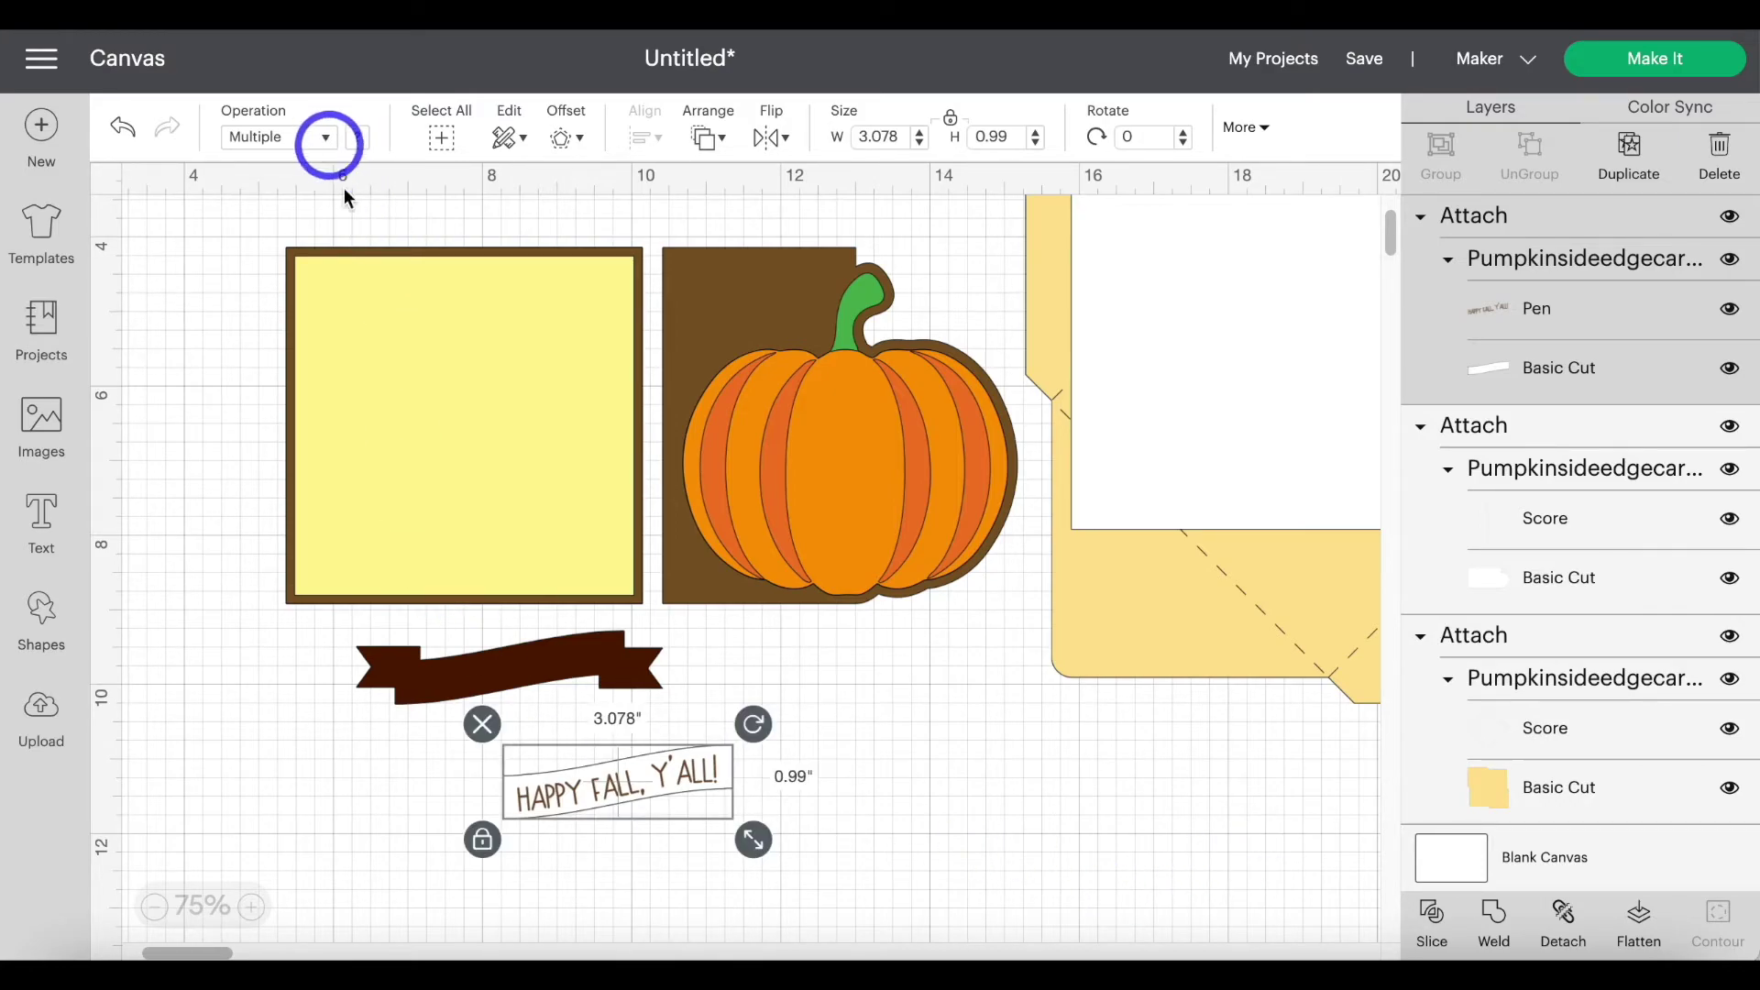
pyautogui.click(367, 222)
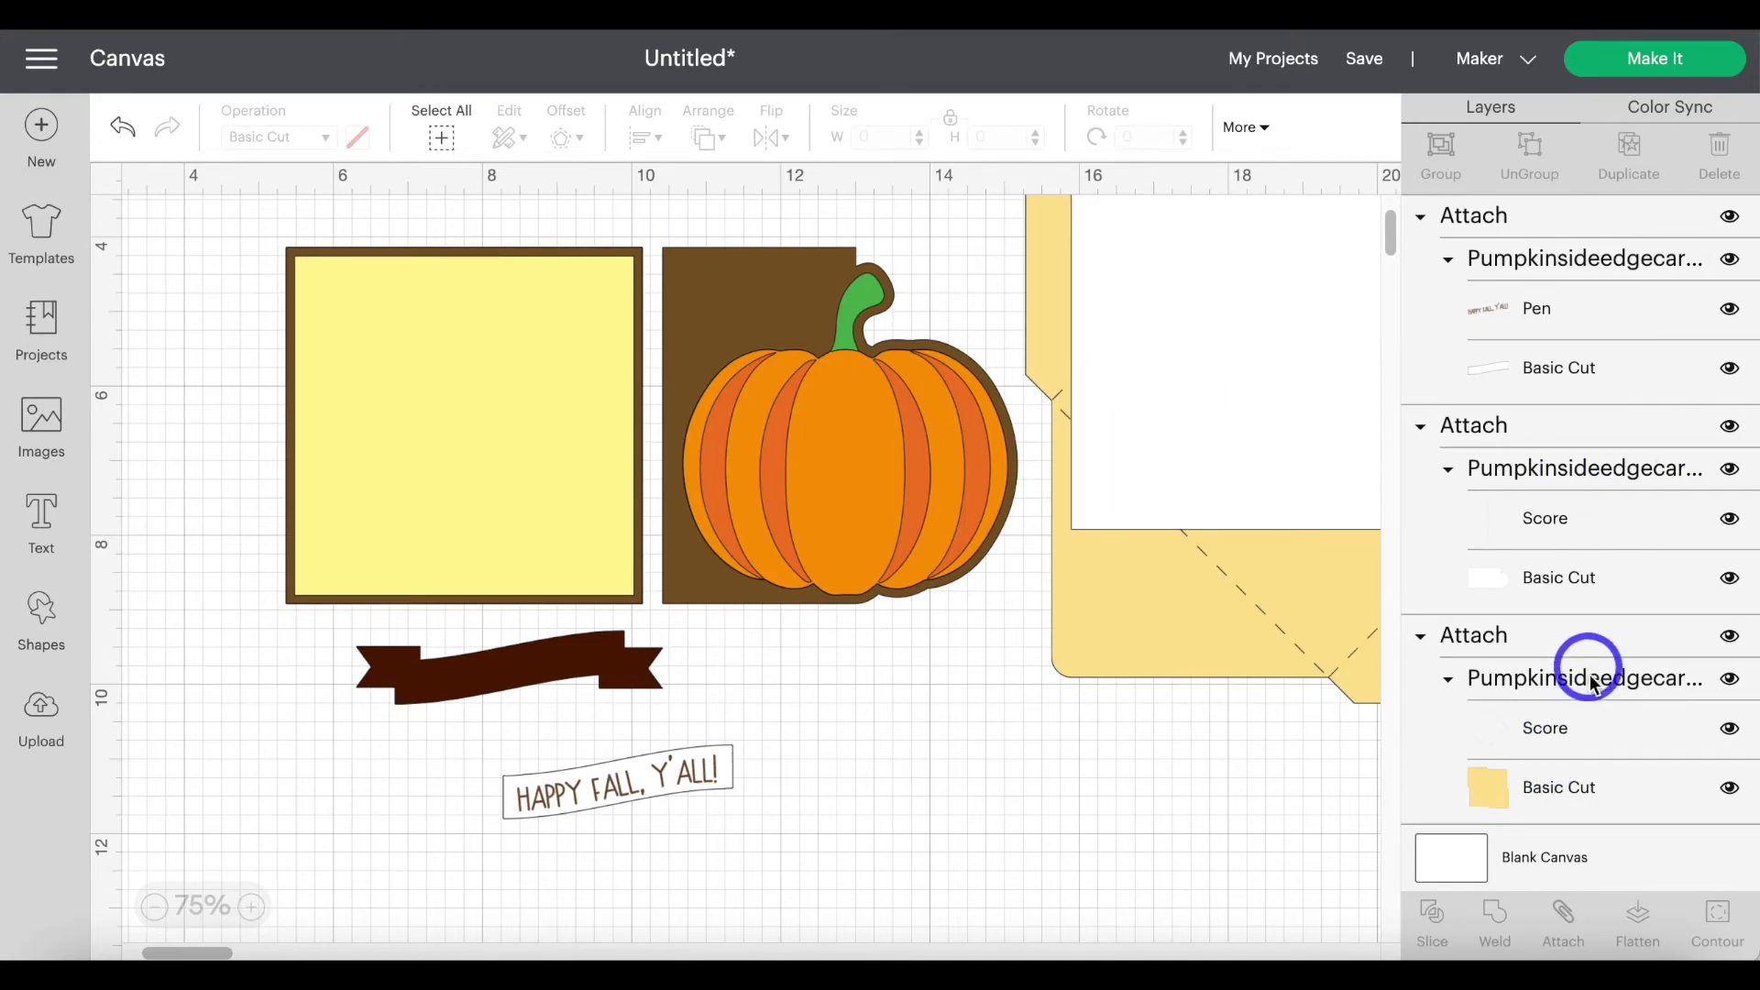
pyautogui.scroll(-5, 1595, 639)
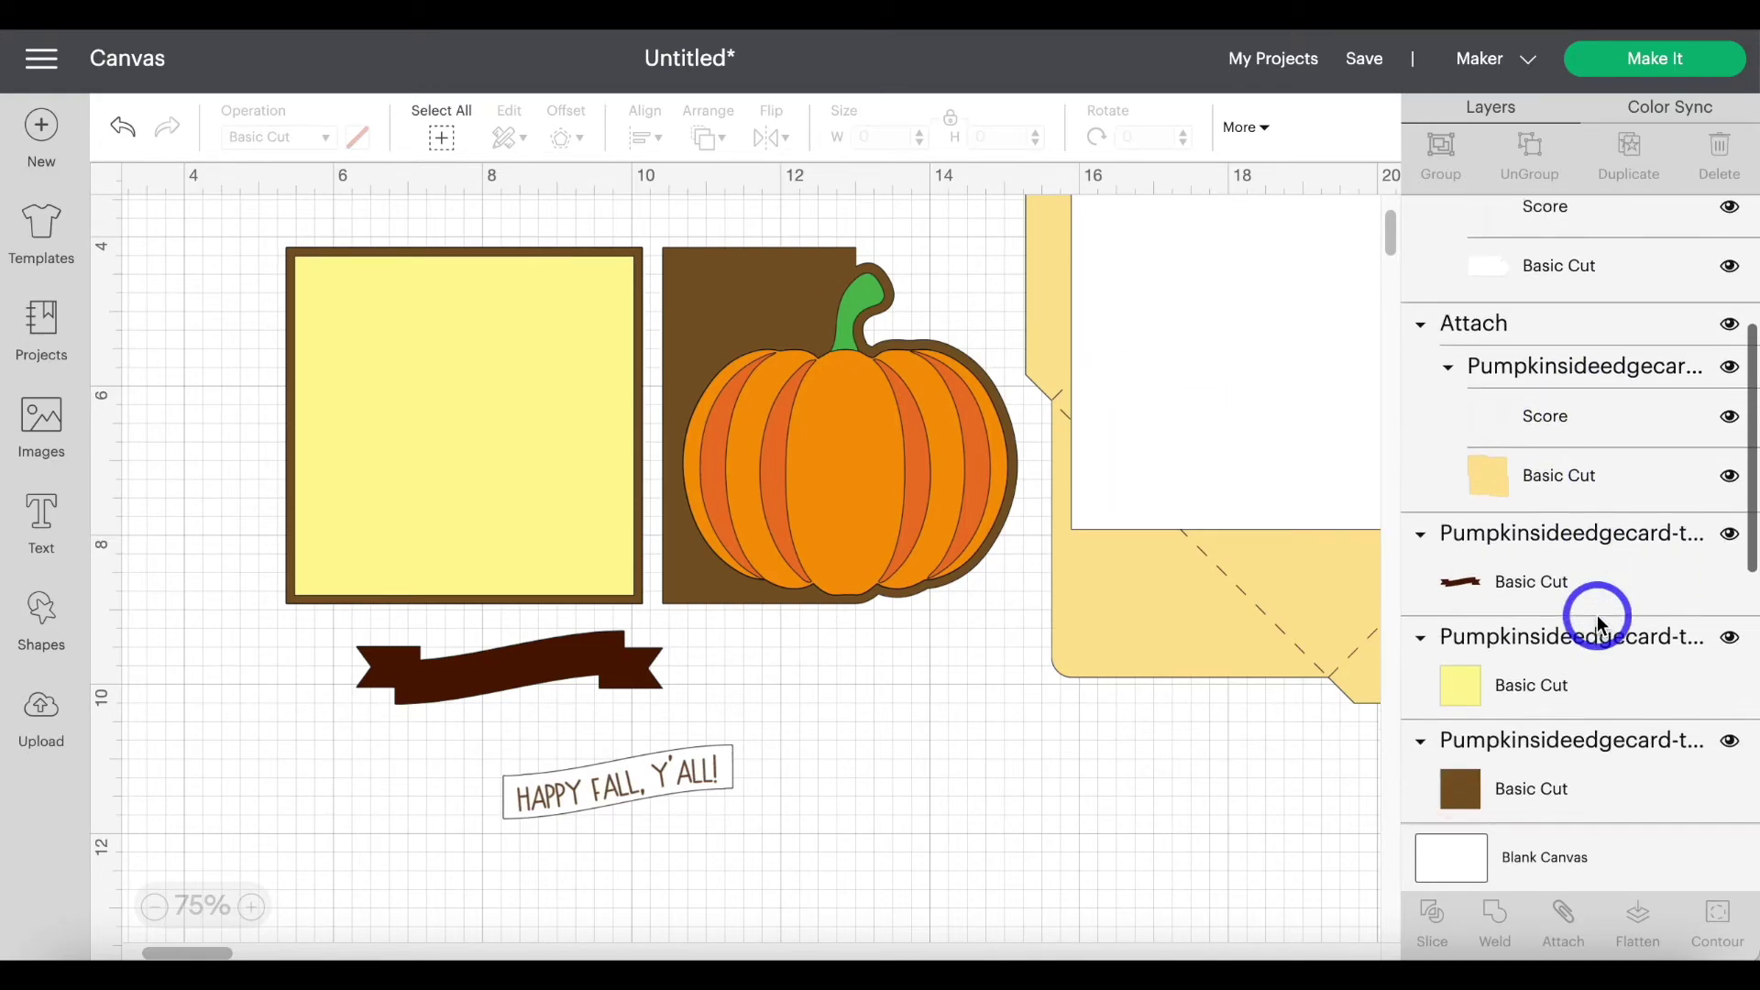
pyautogui.click(1620, 570)
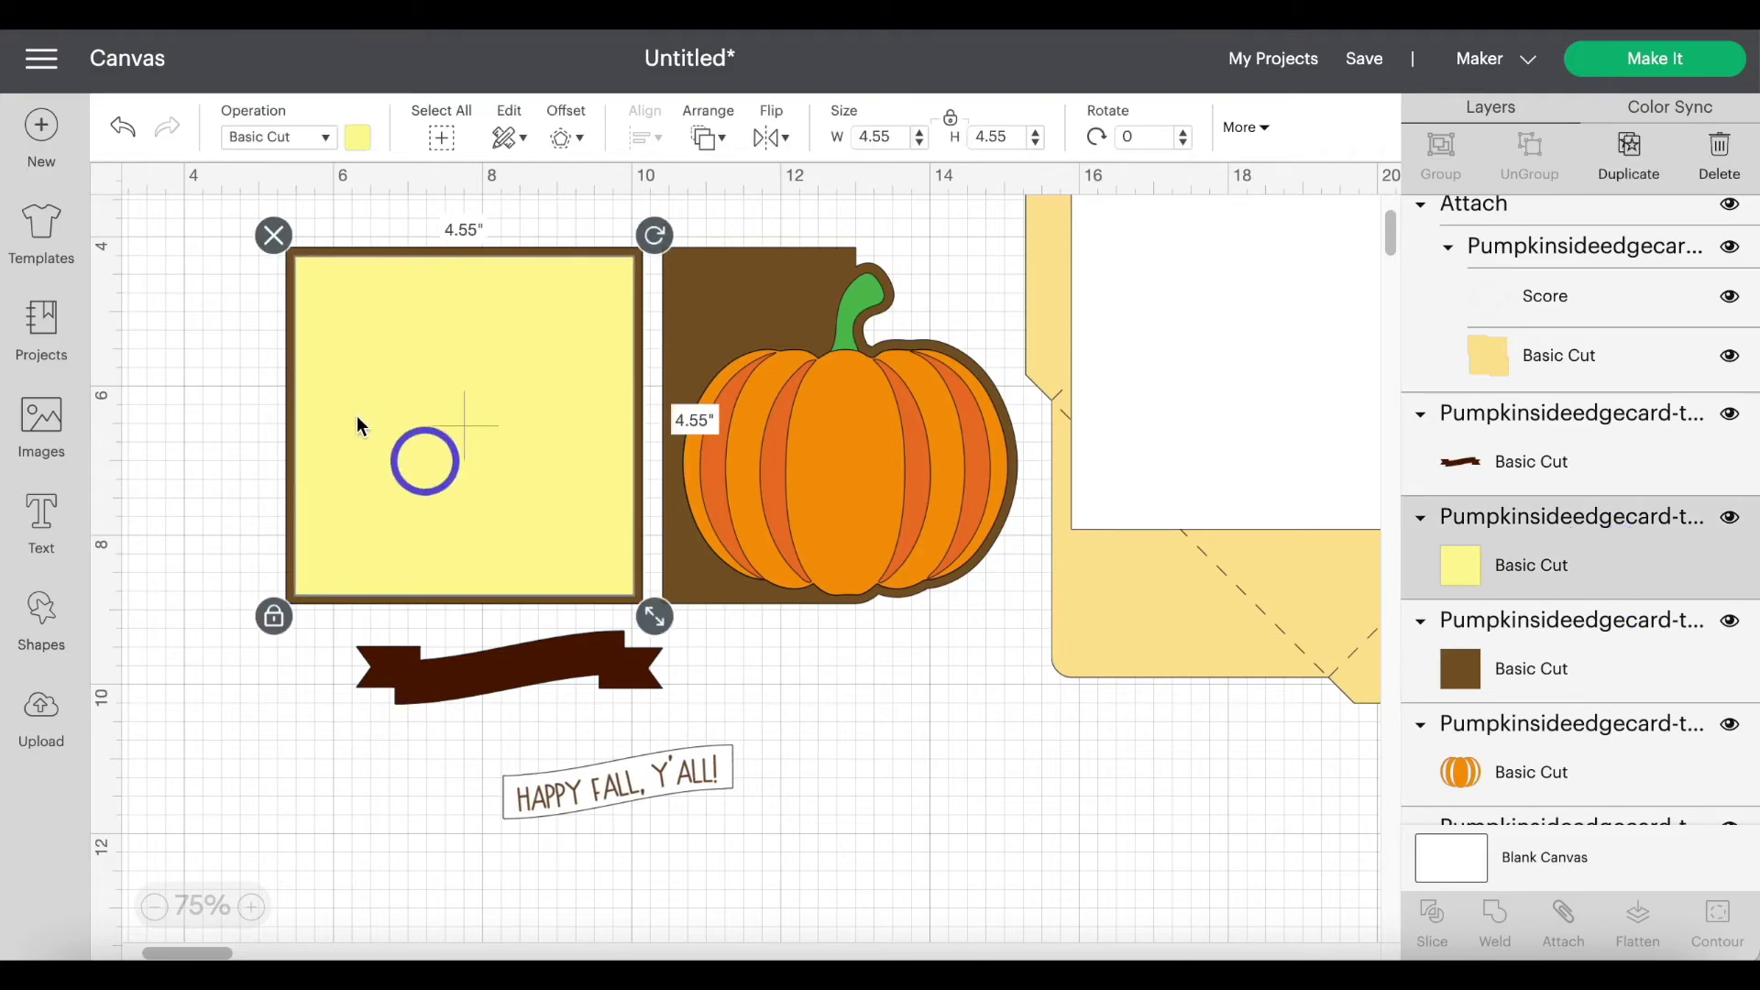
pyautogui.click(330, 142)
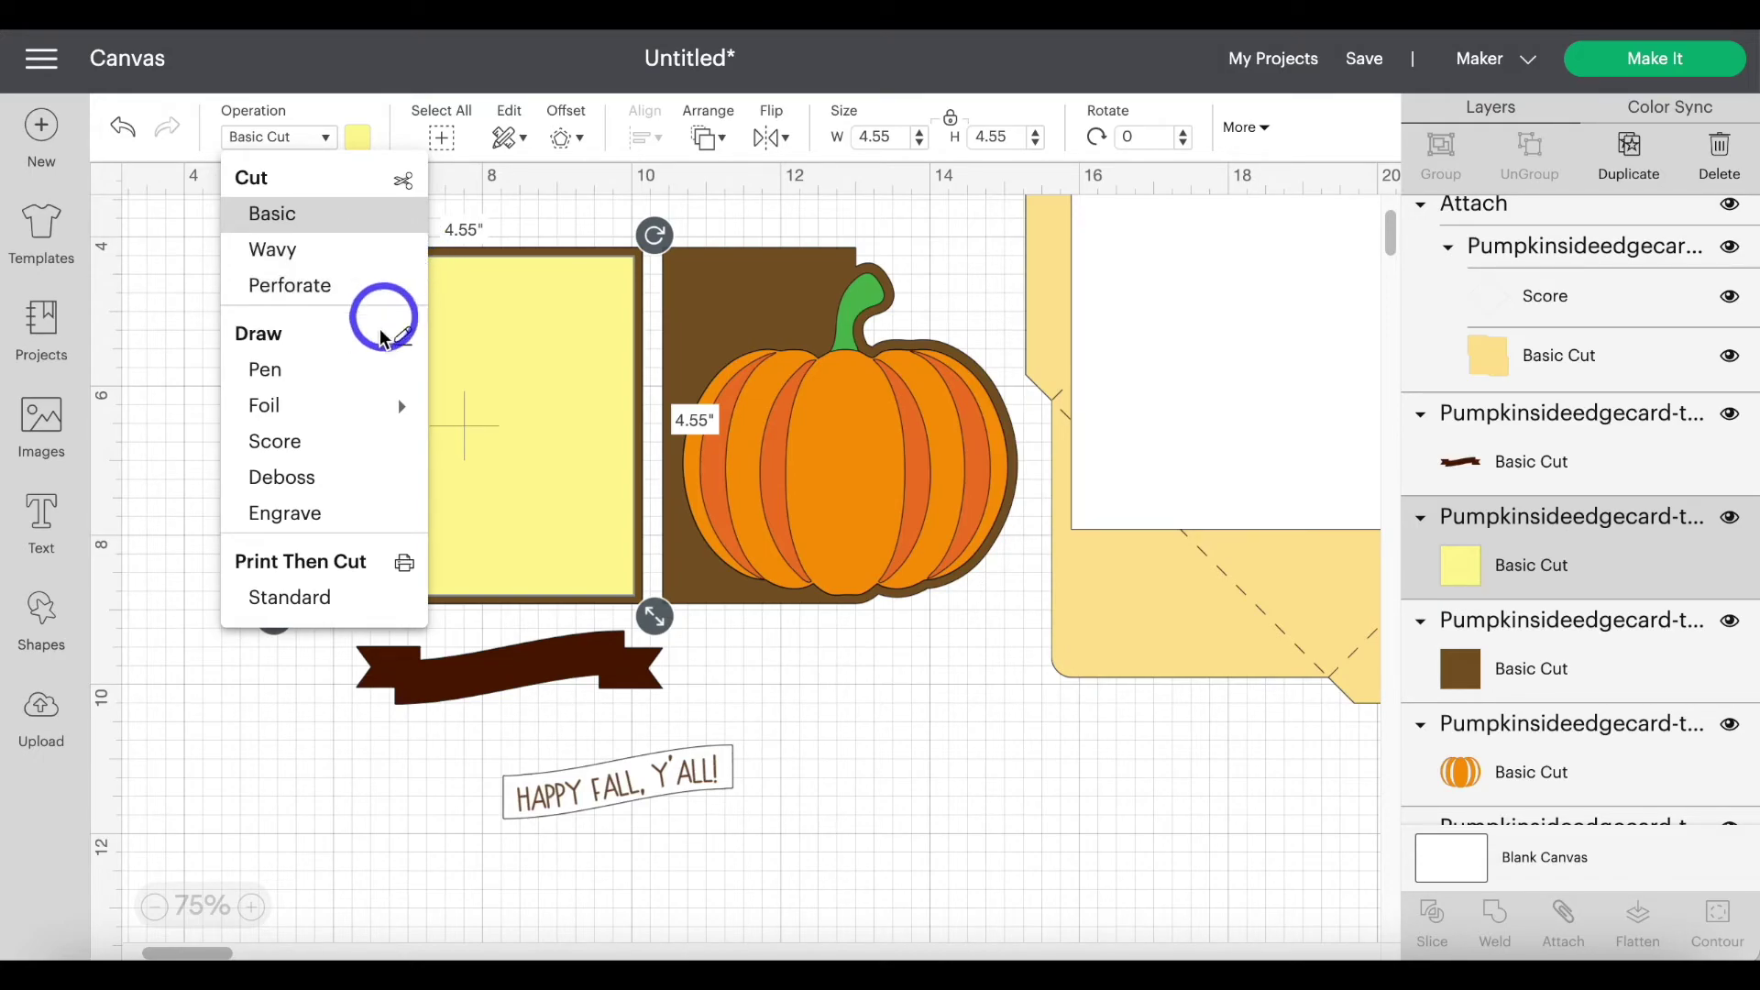
pyautogui.moveTo(345, 405)
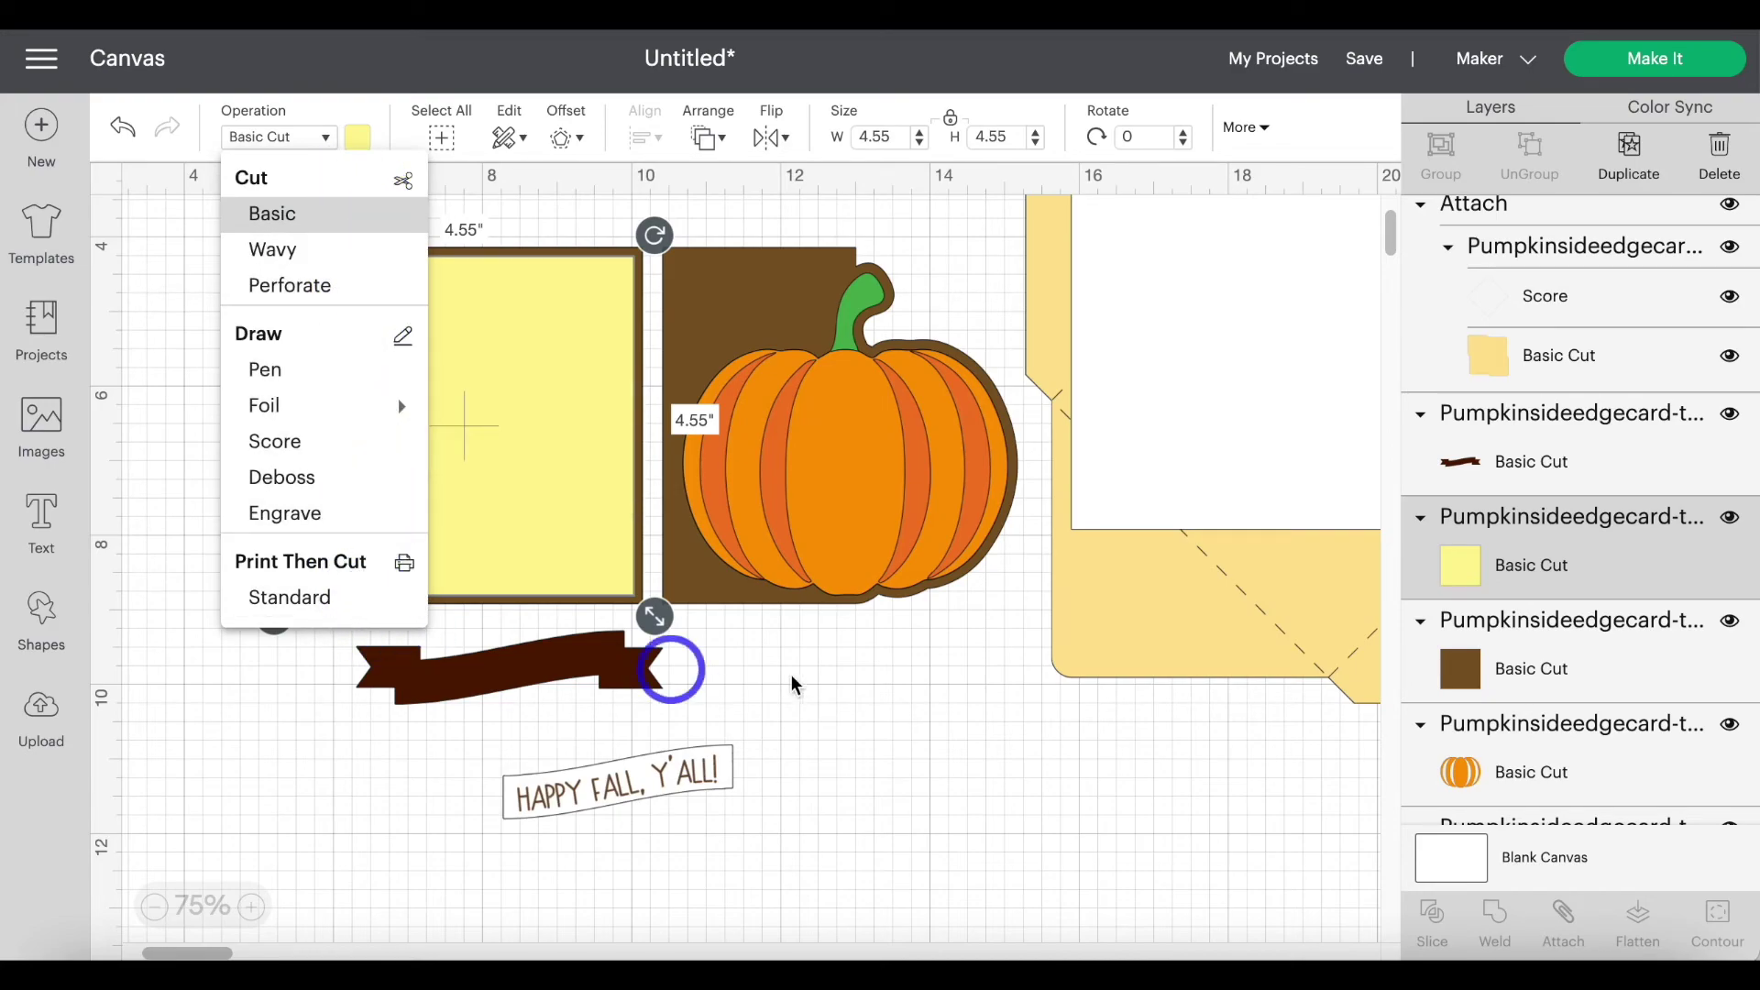
pyautogui.click(948, 701)
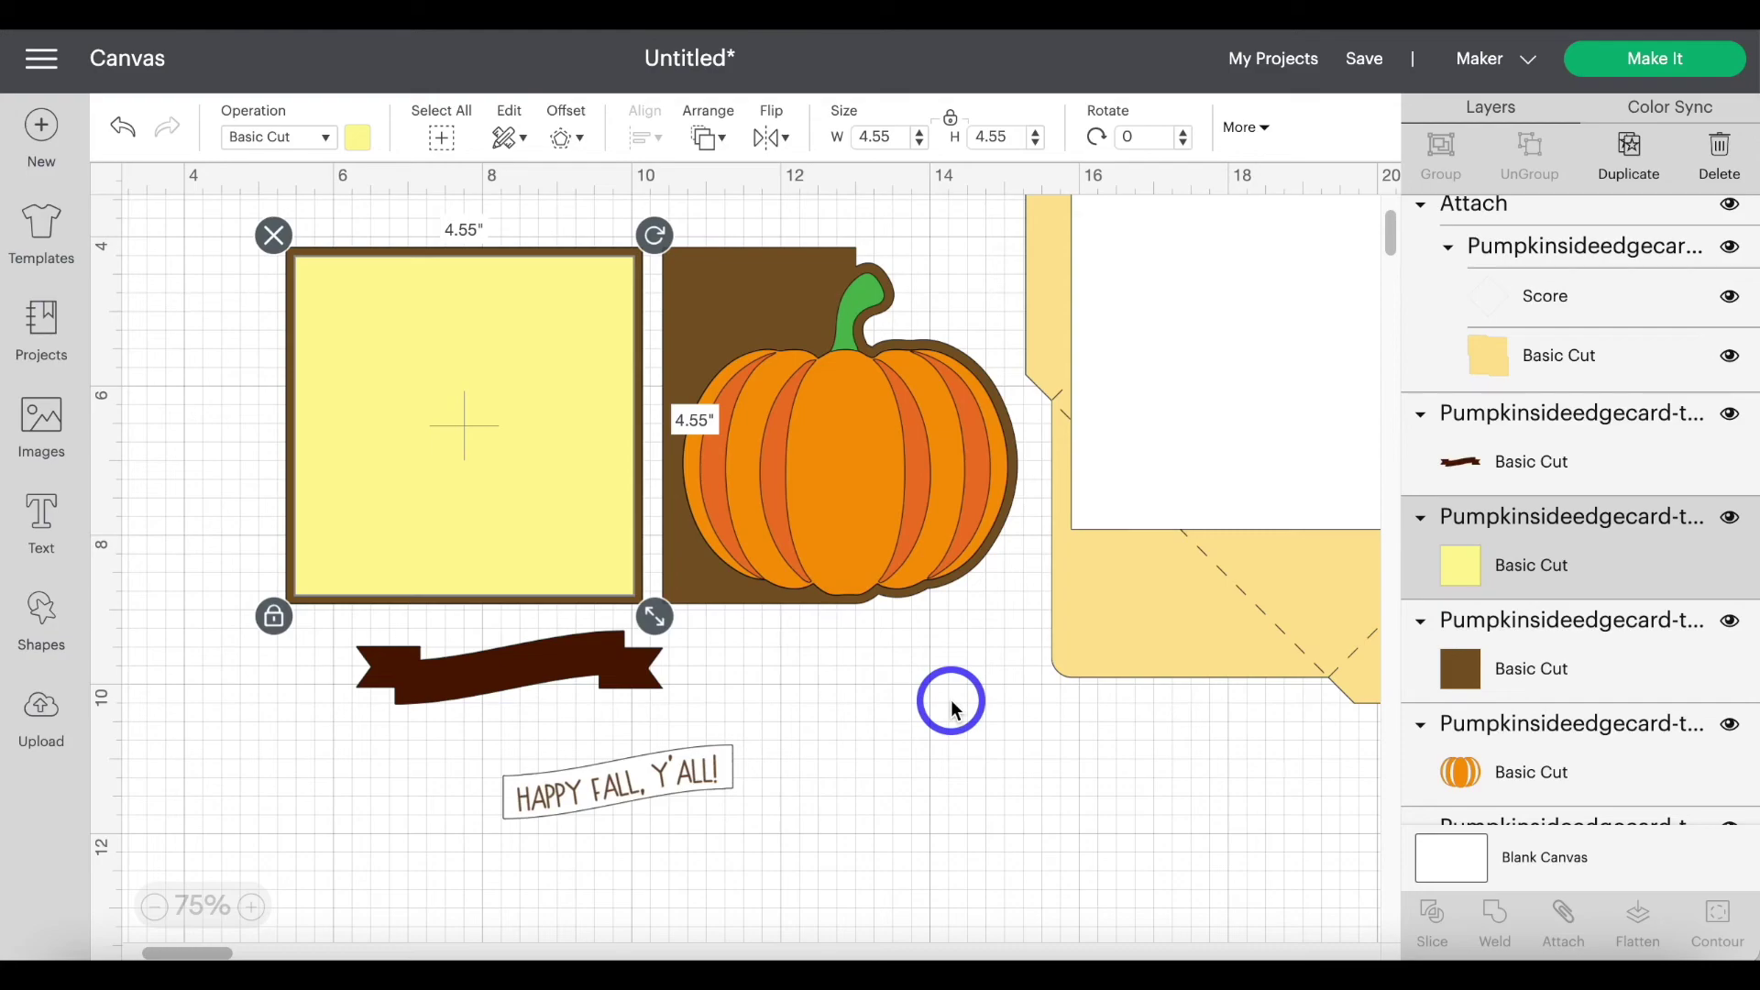